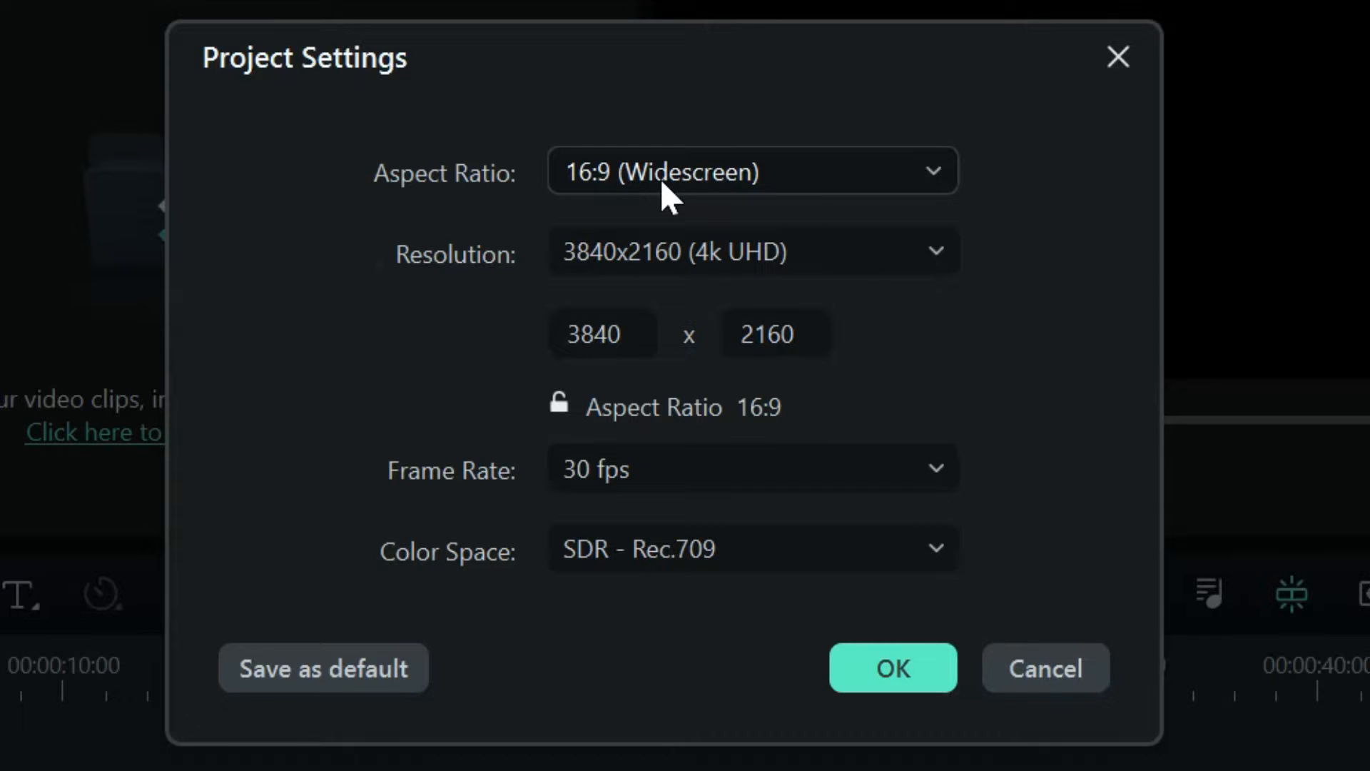
- Set the project resolution to 1920x1080 (Full HD) and save the project settings as default
{"action": "left_click", "coordinate": [723, 254]}
{"action": "left_click", "coordinate": [707, 394]}
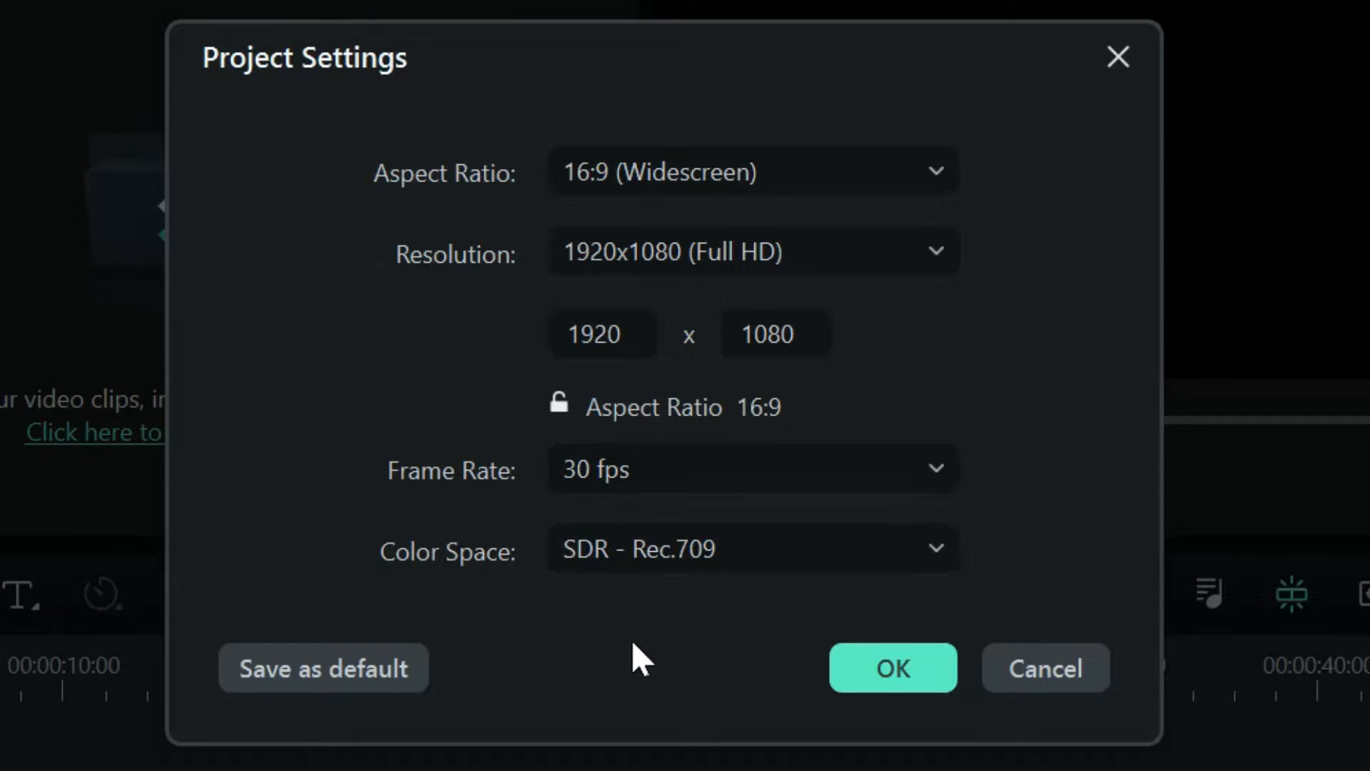
{"action": "left_click", "coordinate": [366, 673]}
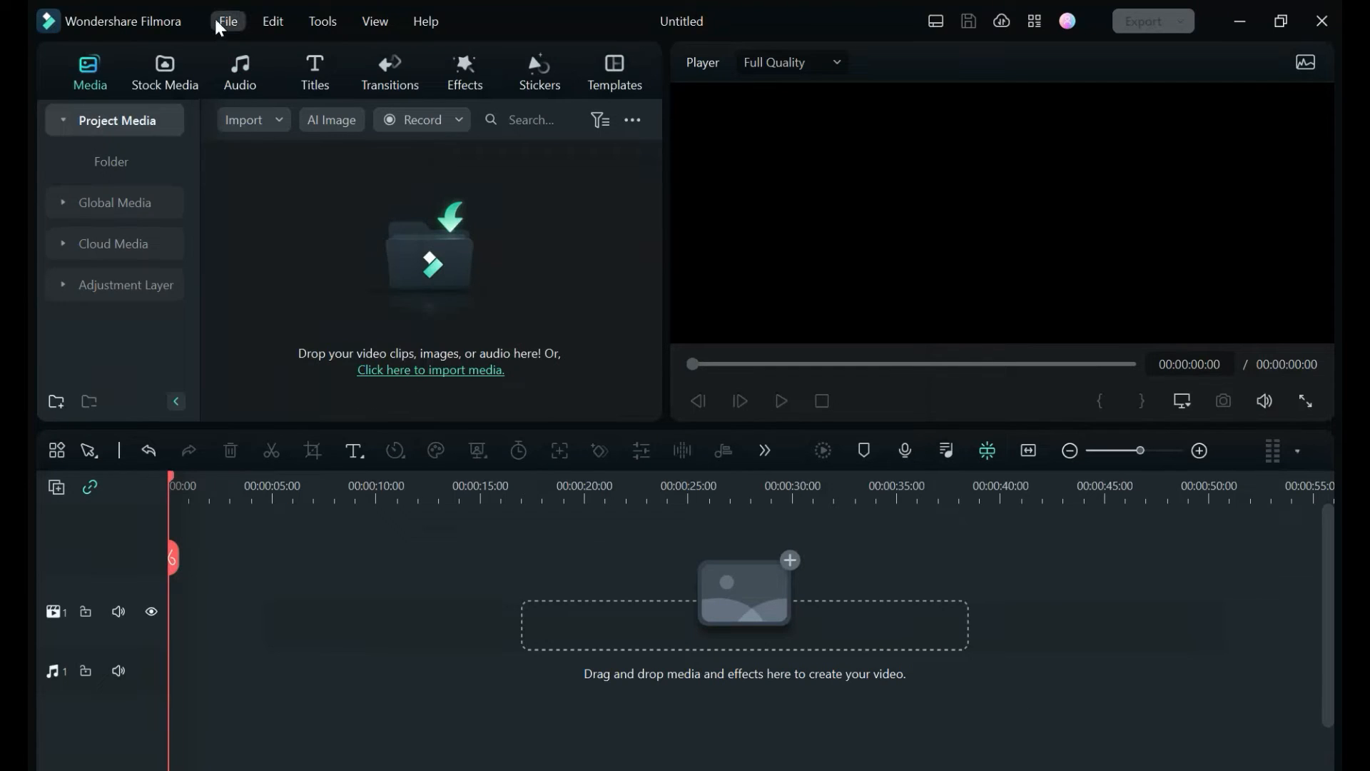
- Create a new project
{"action": "left_click", "coordinate": [227, 21]}
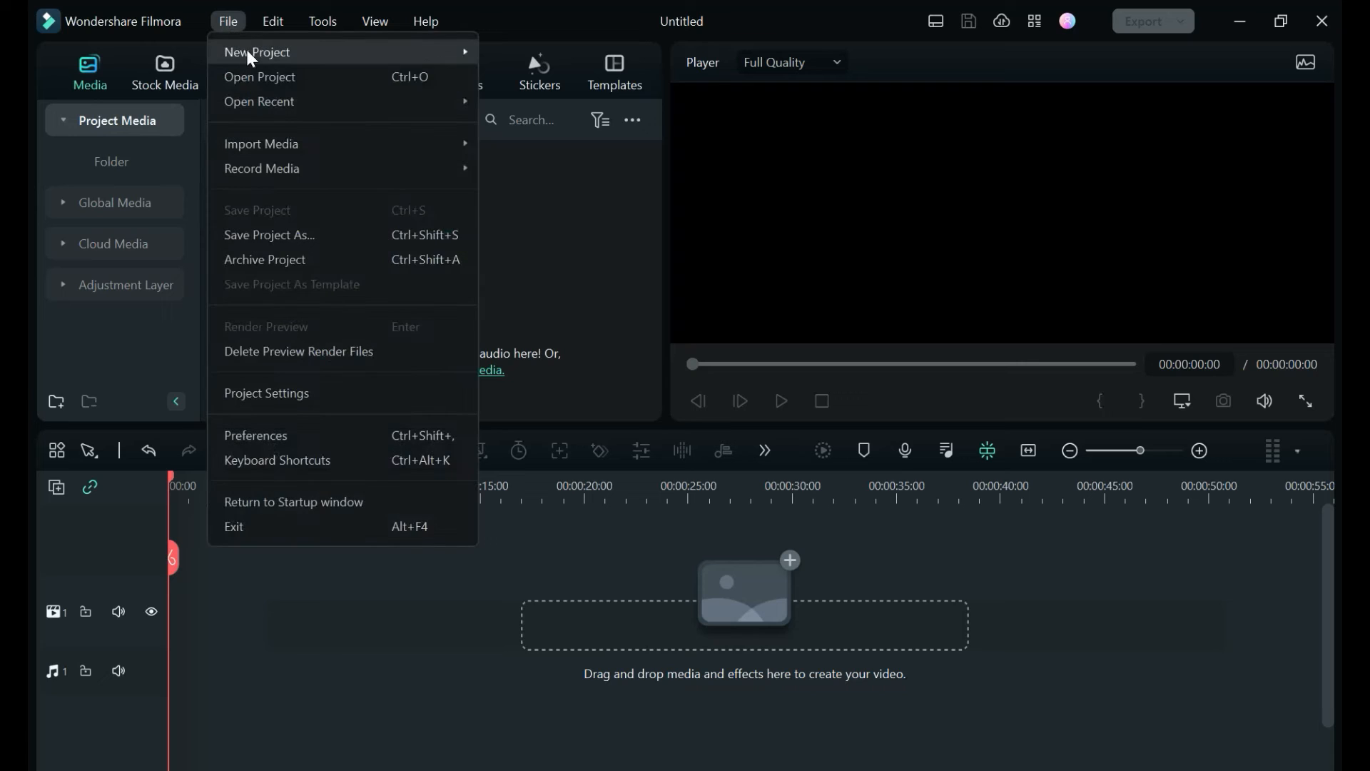
{"action": "mouse_move", "coordinate": [313, 52]}
{"action": "left_click", "coordinate": [535, 53]}
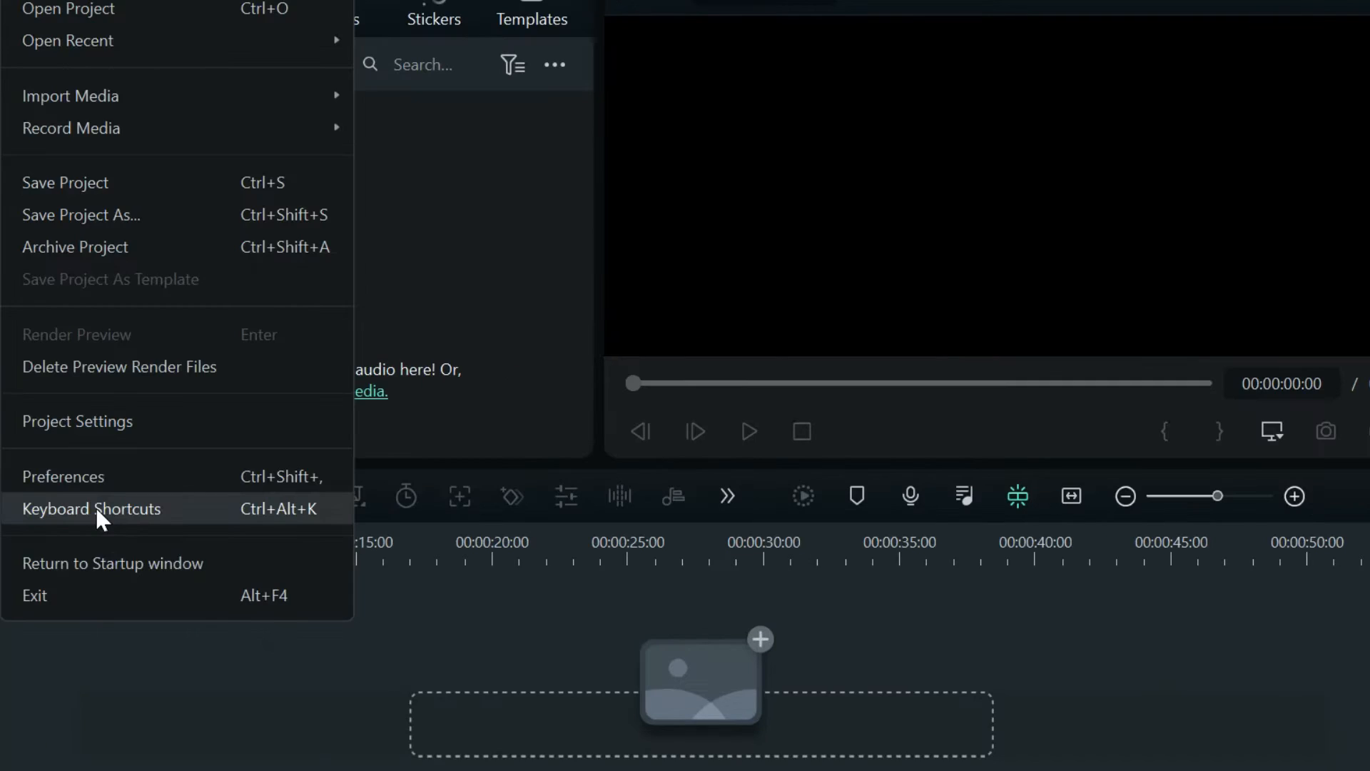
- Open the keyboard shortcuts and search them for "mute" and "split"
{"action": "left_click", "coordinate": [95, 508]}
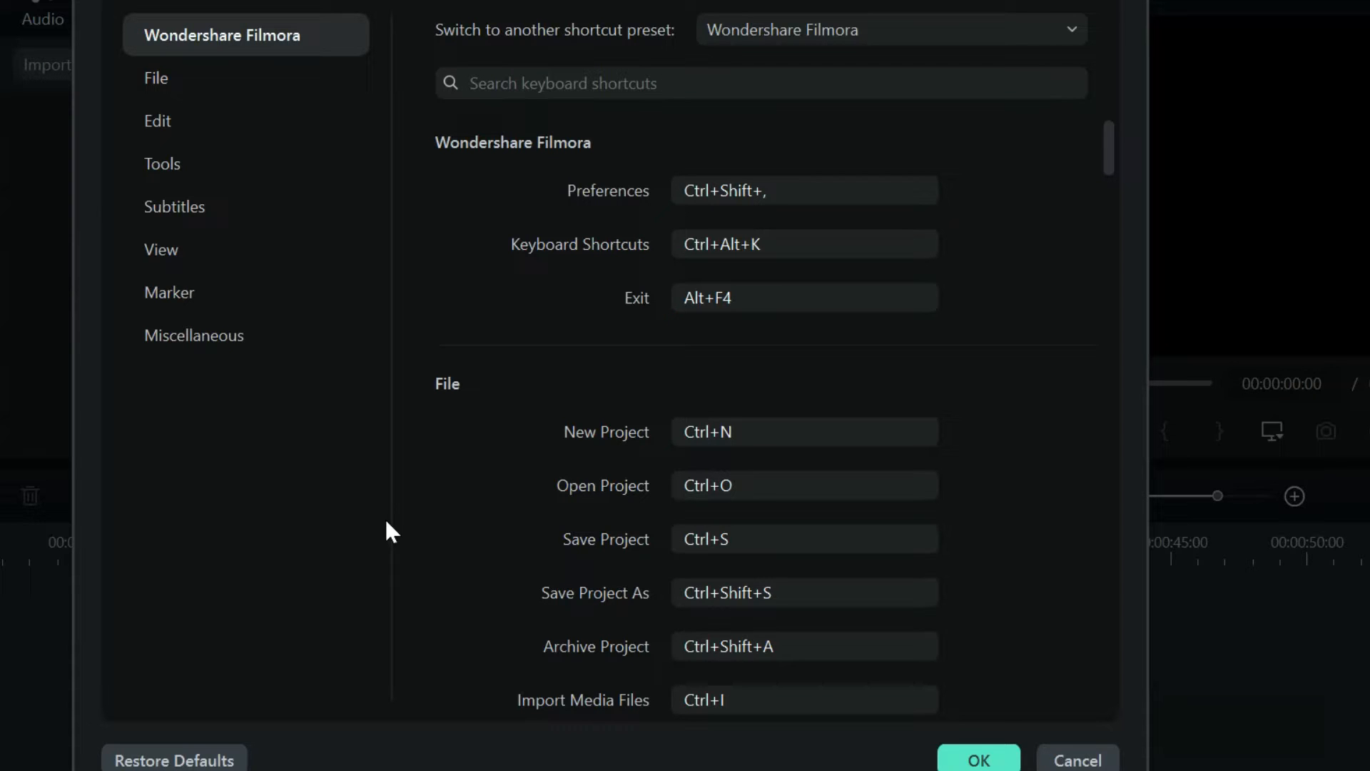
{"action": "left_click", "coordinate": [621, 83]}
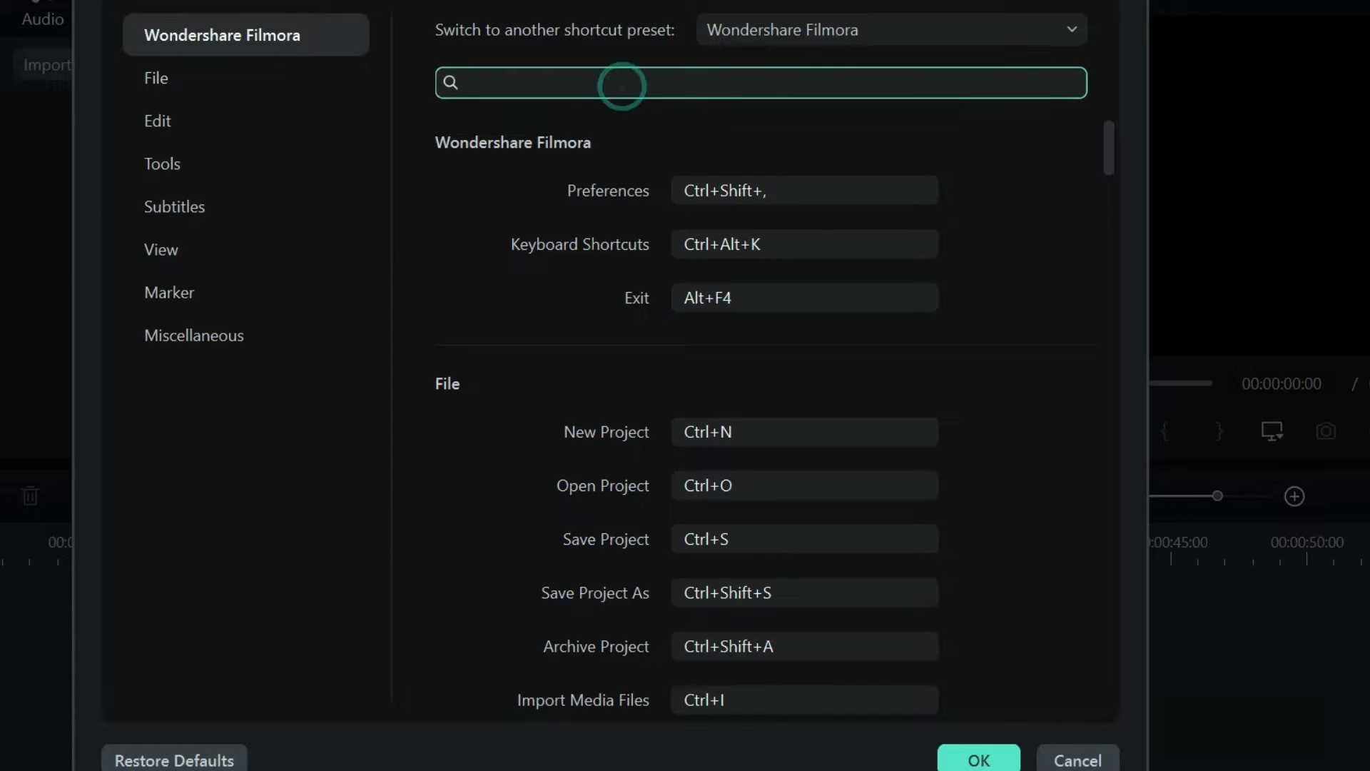
{"action": "type", "text": "mute"}
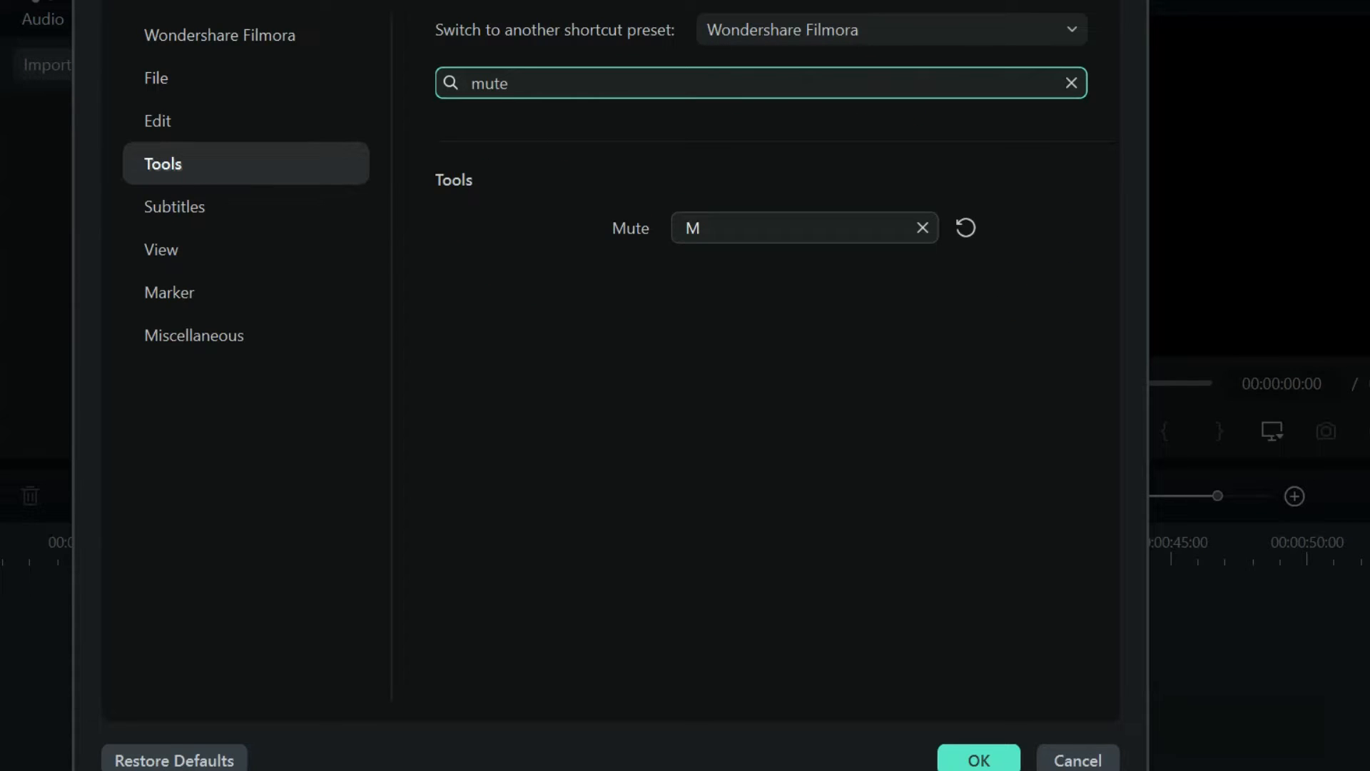
{"action": "key", "text": "ctrl+a"}
{"action": "type", "text": "split"}
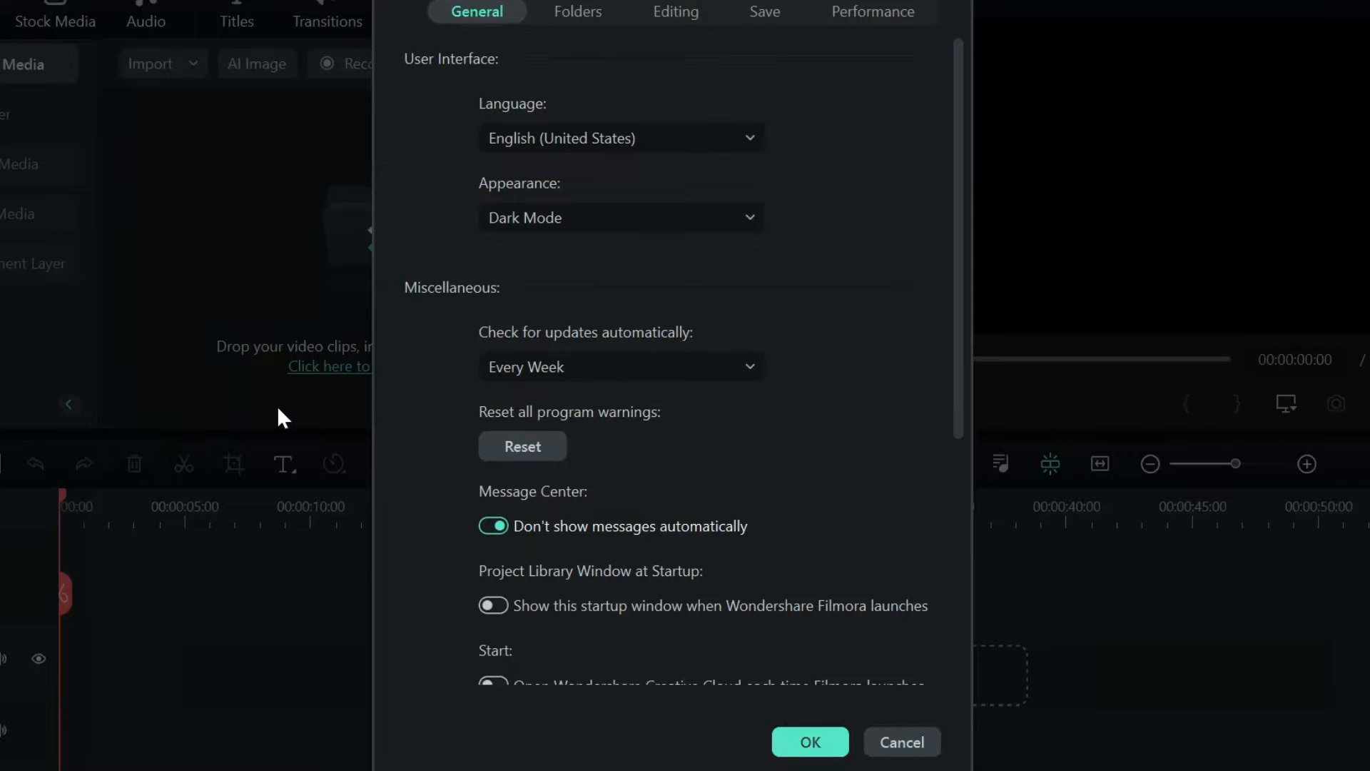
- Review the General preferences and the storage locations in the Folders preferences
{"action": "left_click_drag", "start_coordinate": [953, 131], "coordinate": [962, 83]}
{"action": "scroll", "coordinate": [859, 389], "scroll_direction": "down", "scroll_amount": 2}
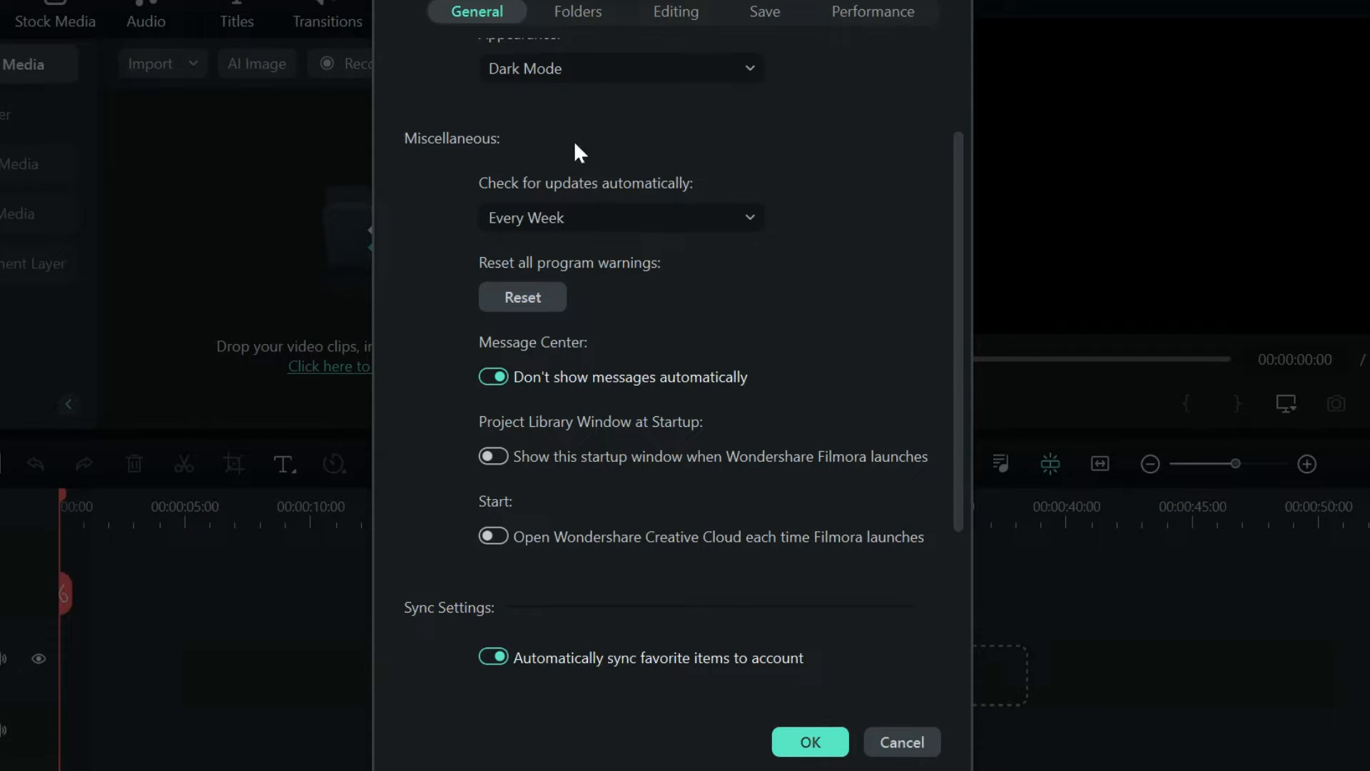
{"action": "left_click", "coordinate": [594, 8]}
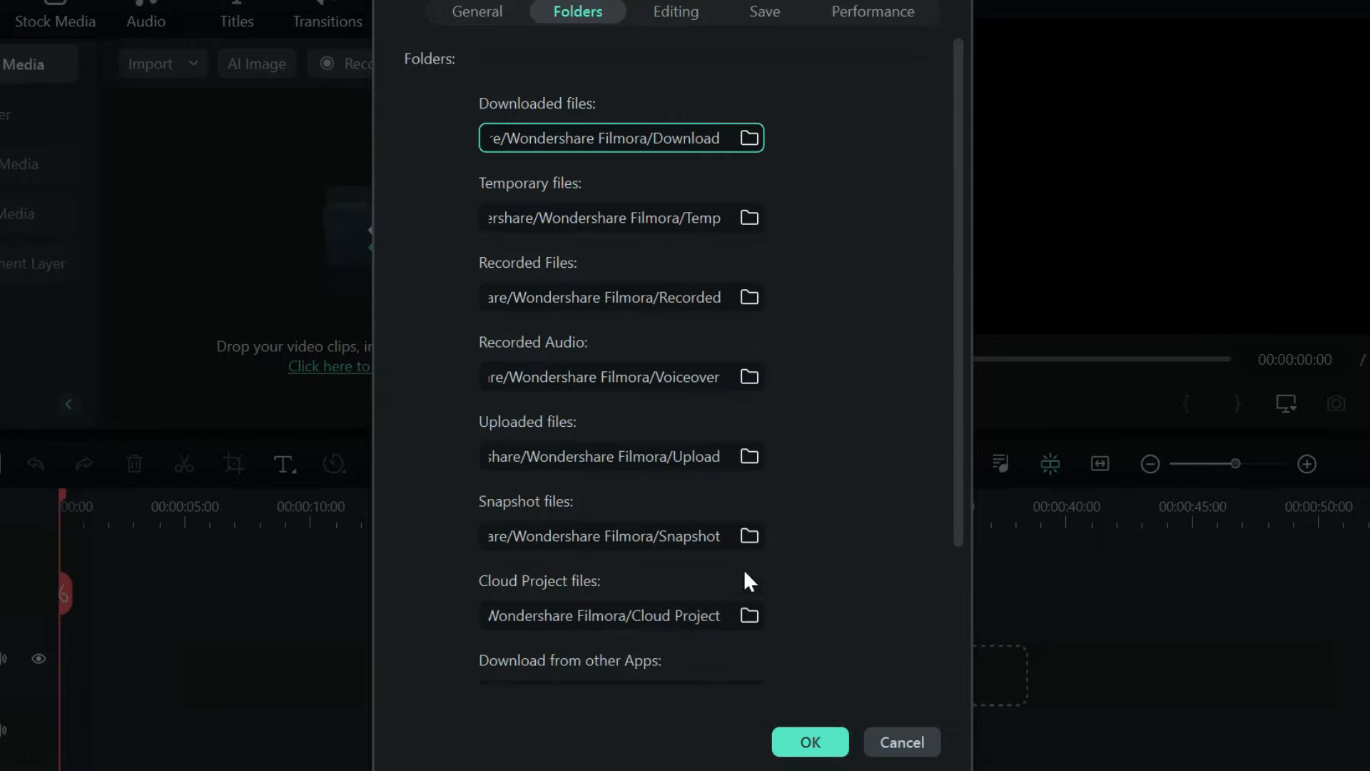
{"action": "scroll", "coordinate": [828, 444], "scroll_direction": "down", "scroll_amount": 3}
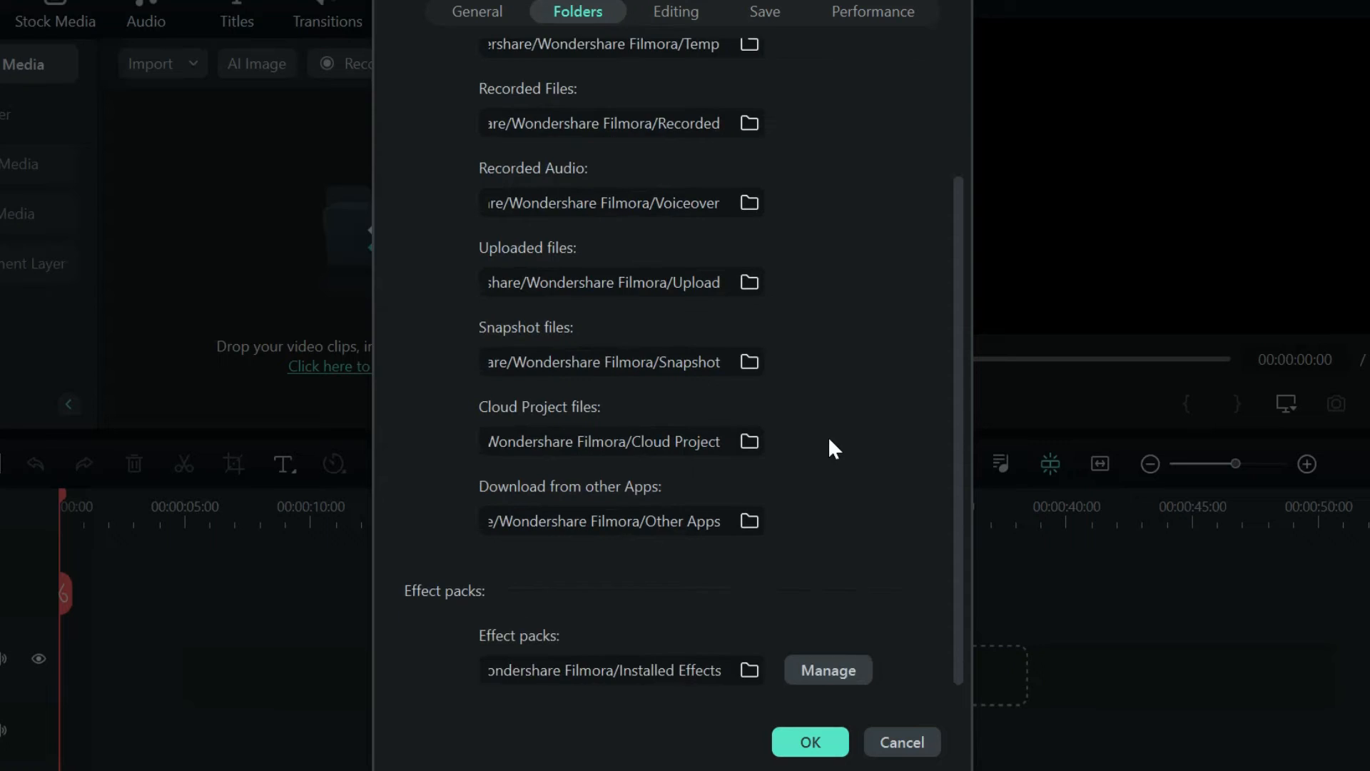
{"action": "scroll", "coordinate": [830, 440], "scroll_direction": "up", "scroll_amount": 3}
- Review the Editing, Save and Performance preferences, including render and proxy options, and close the preferences with OK
{"action": "left_click", "coordinate": [674, 11]}
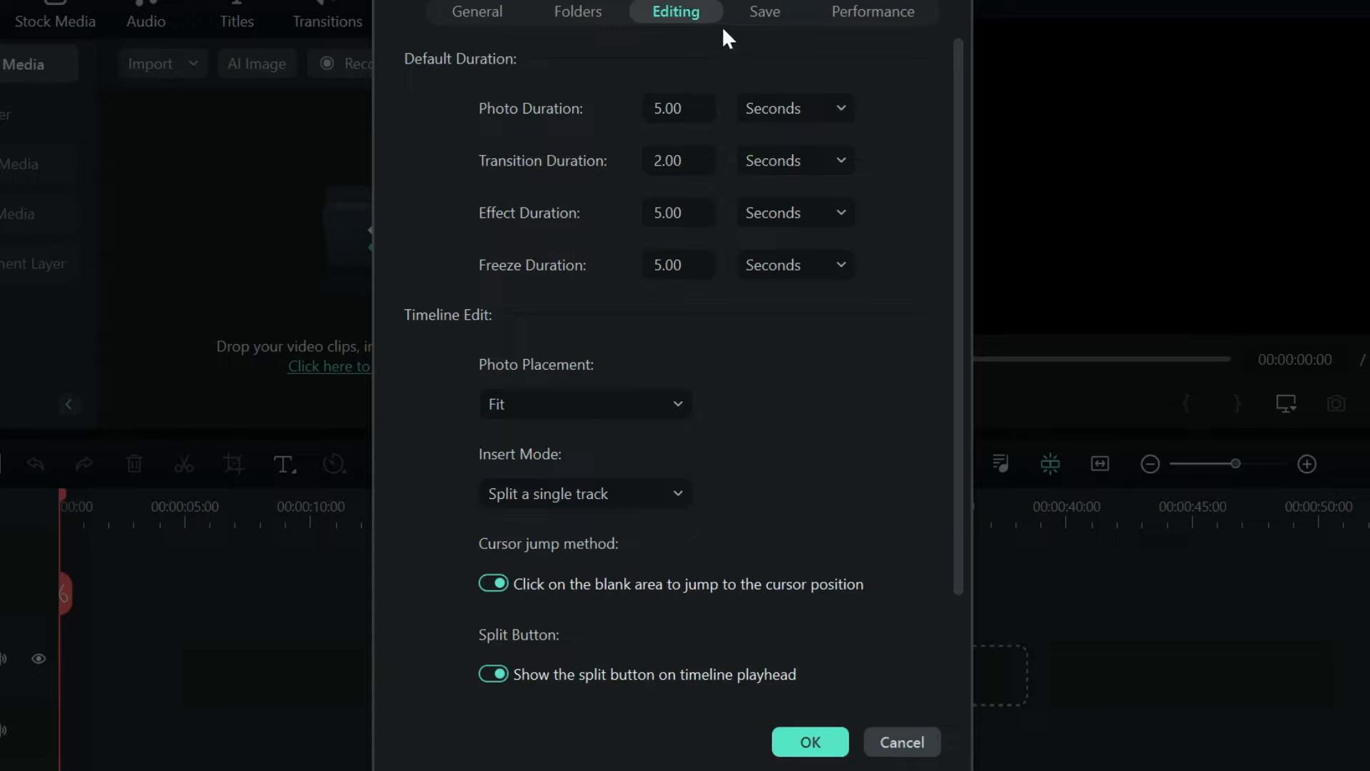
{"action": "left_click", "coordinate": [764, 11]}
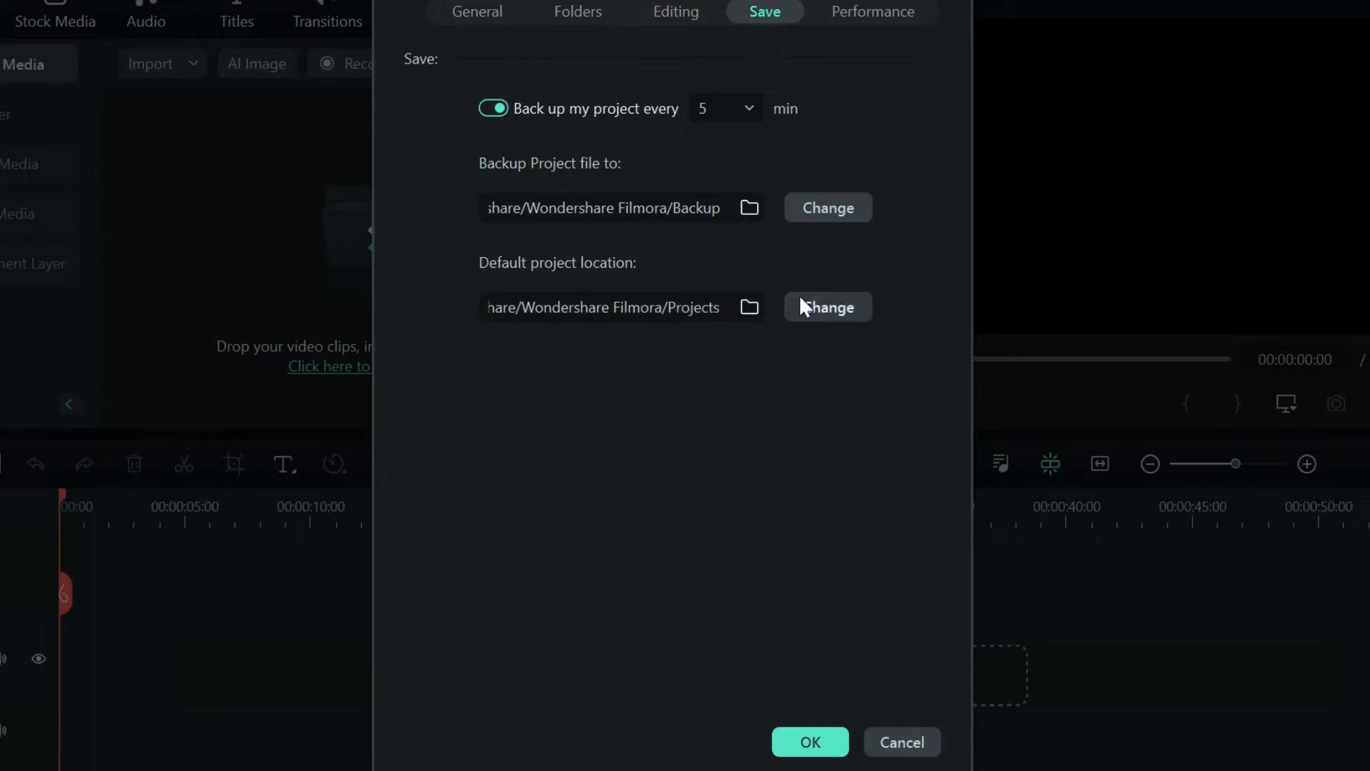
{"action": "left_click", "coordinate": [885, 8]}
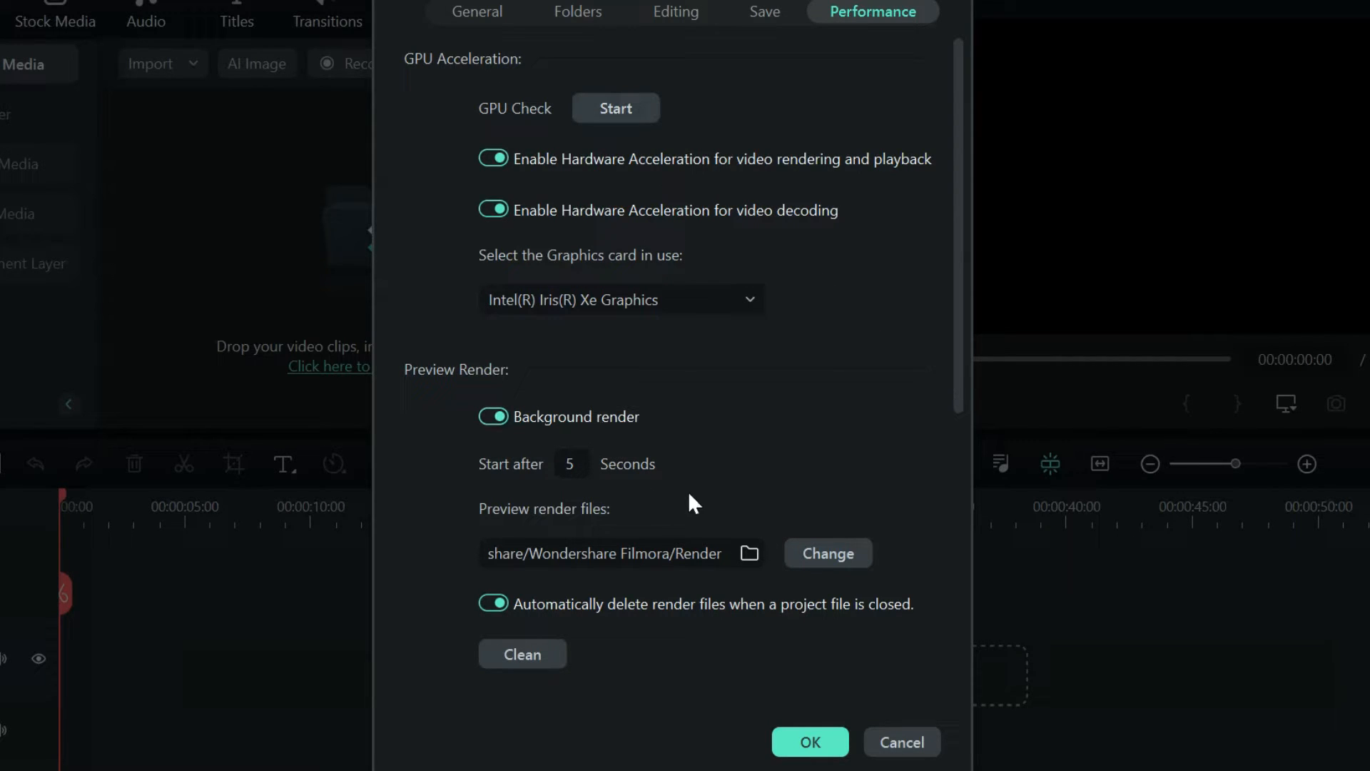
{"action": "scroll", "coordinate": [720, 415], "scroll_direction": "down", "scroll_amount": 3}
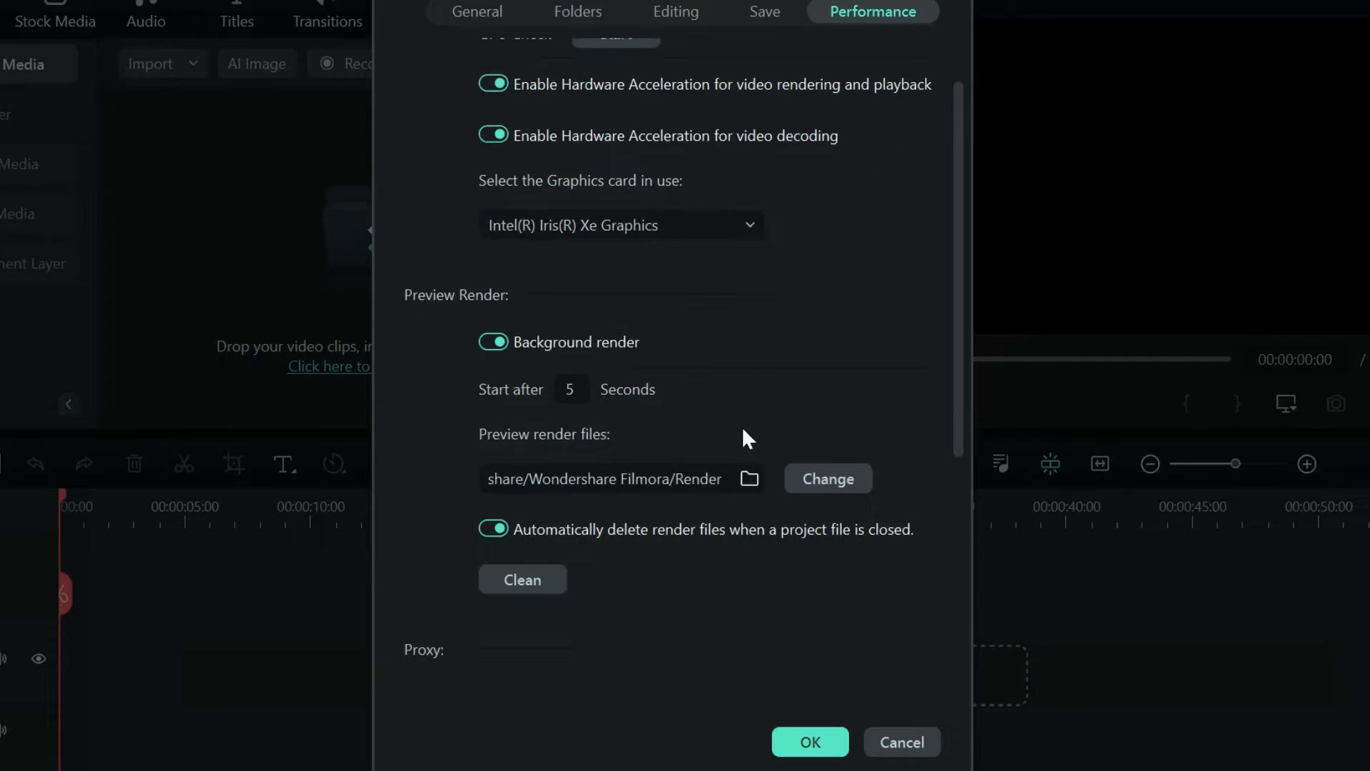
{"action": "scroll", "coordinate": [648, 571], "scroll_direction": "down", "scroll_amount": 6}
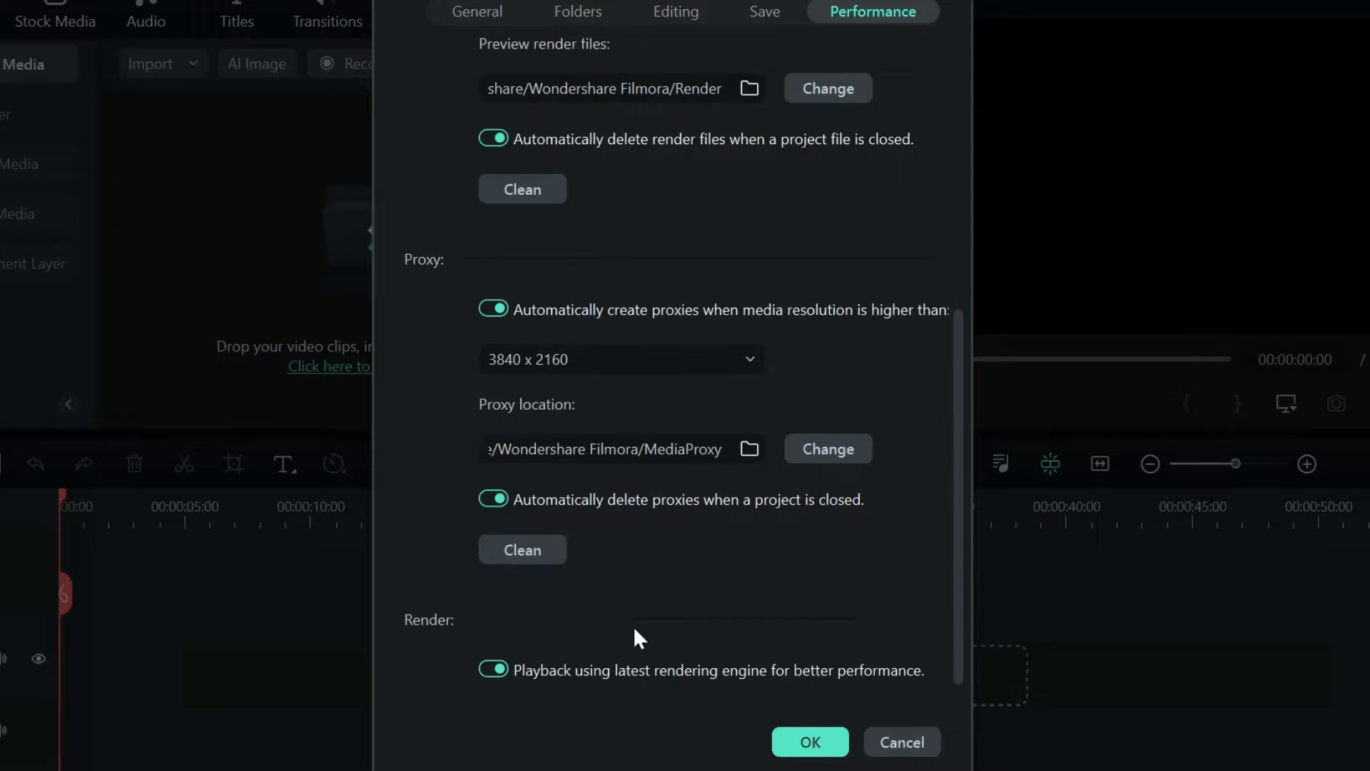
{"action": "left_click", "coordinate": [826, 741]}
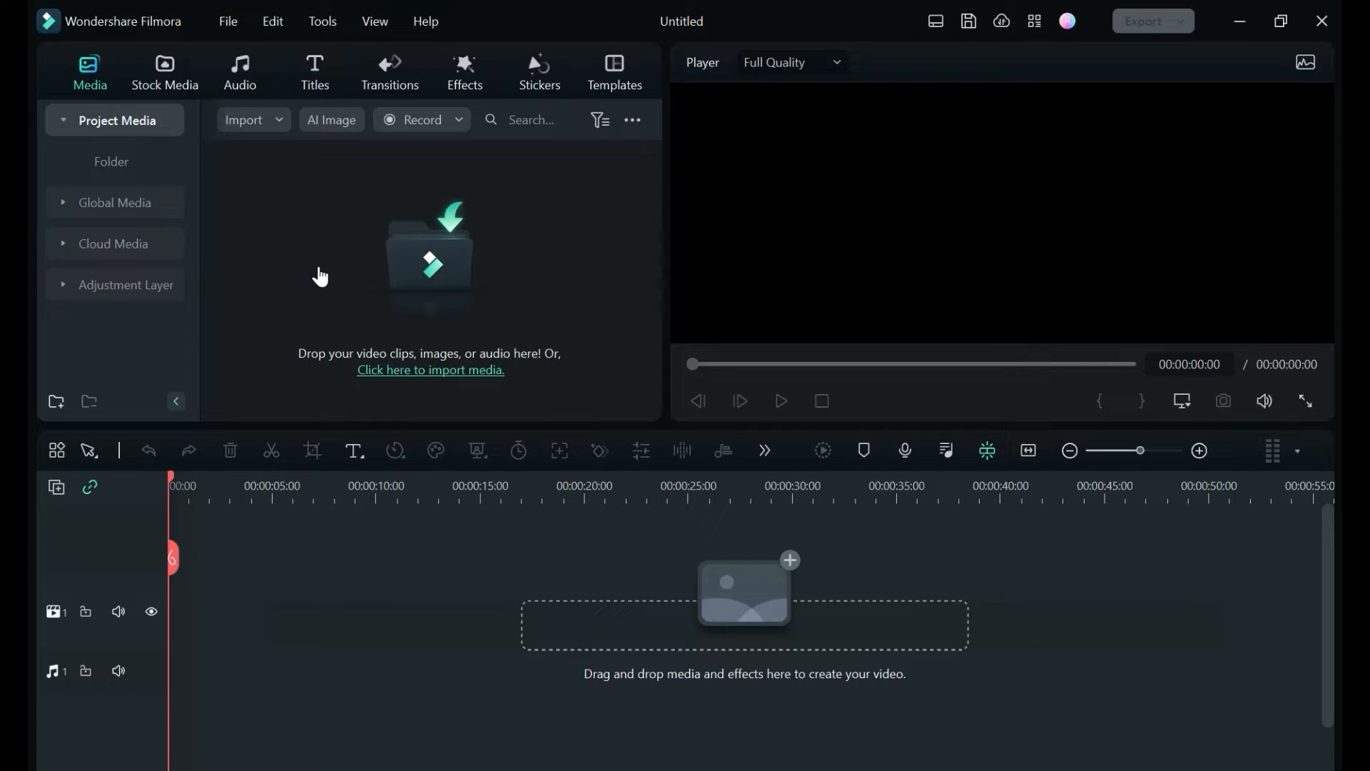
{"action": "left_click", "coordinate": [63, 121]}
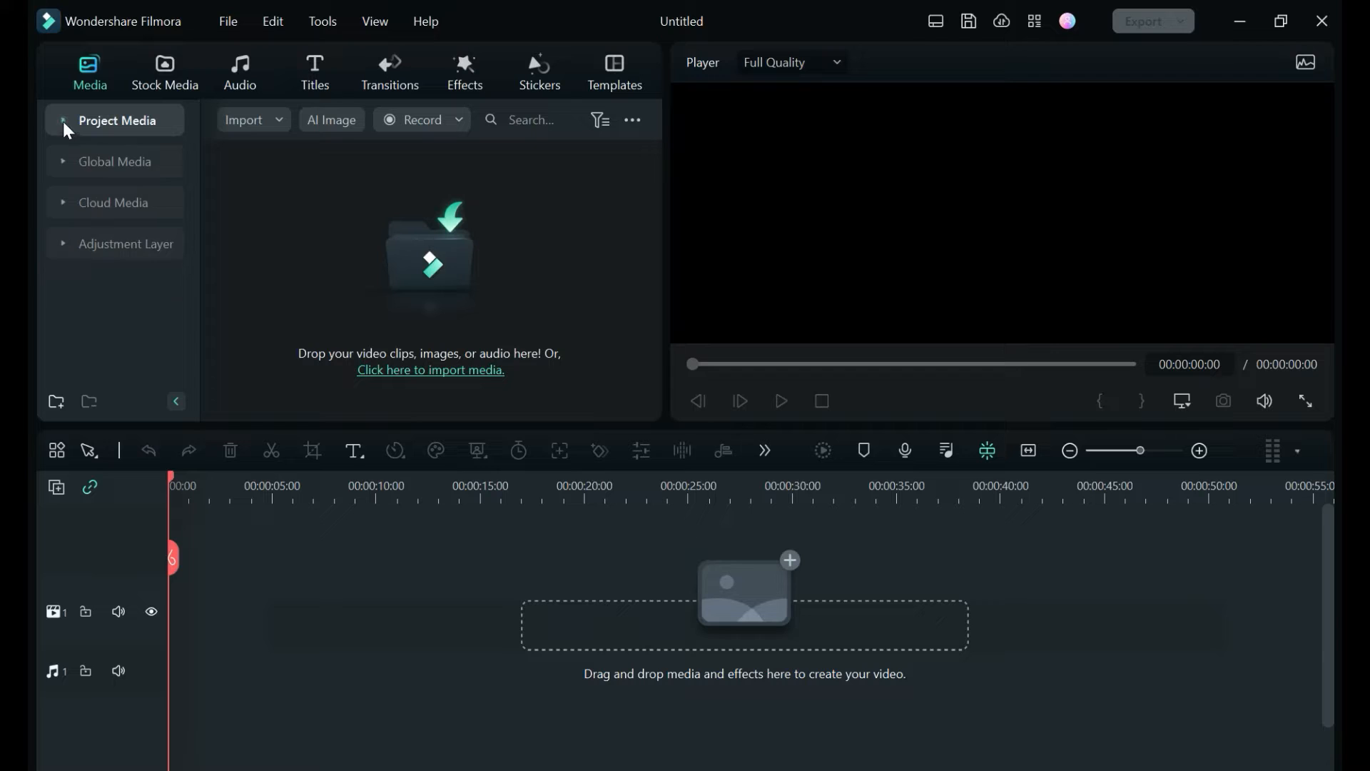
{"action": "left_click", "coordinate": [63, 122]}
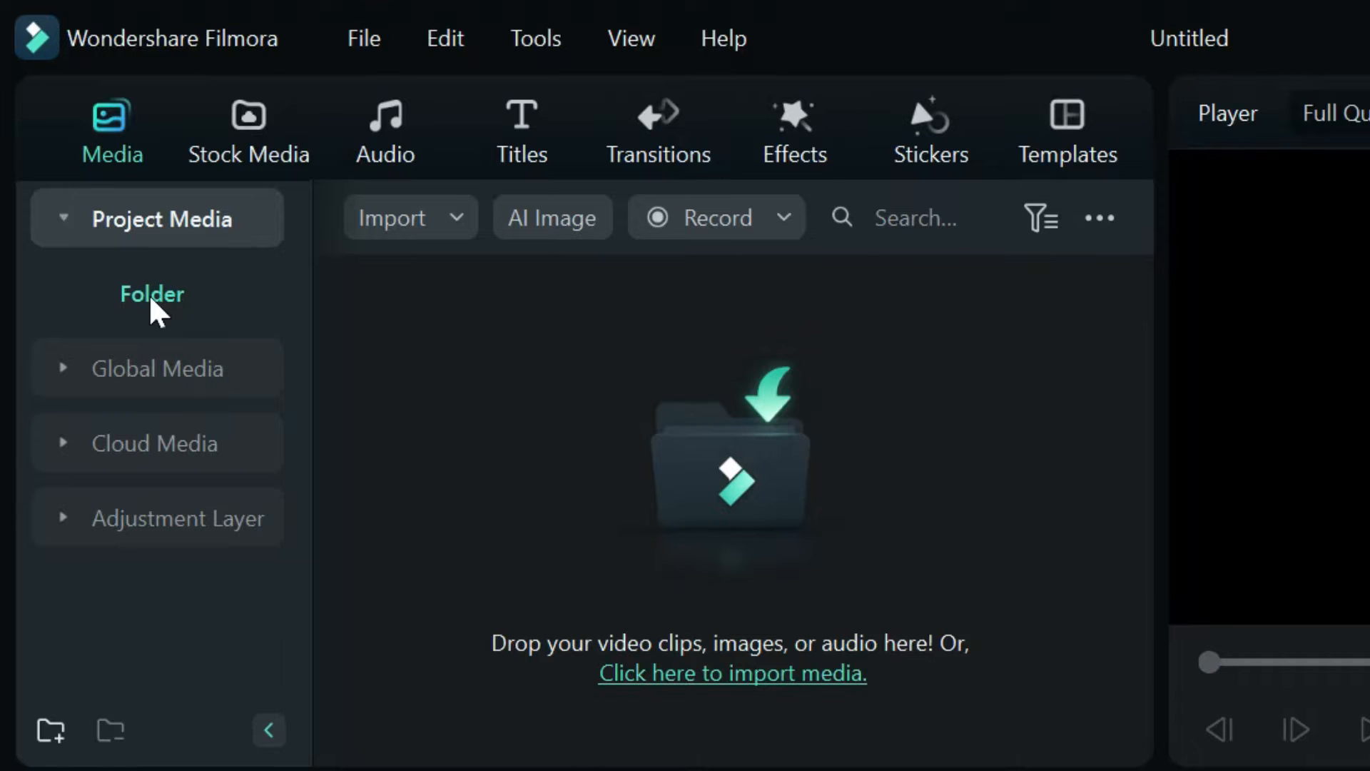
{"action": "right_click", "coordinate": [149, 294]}
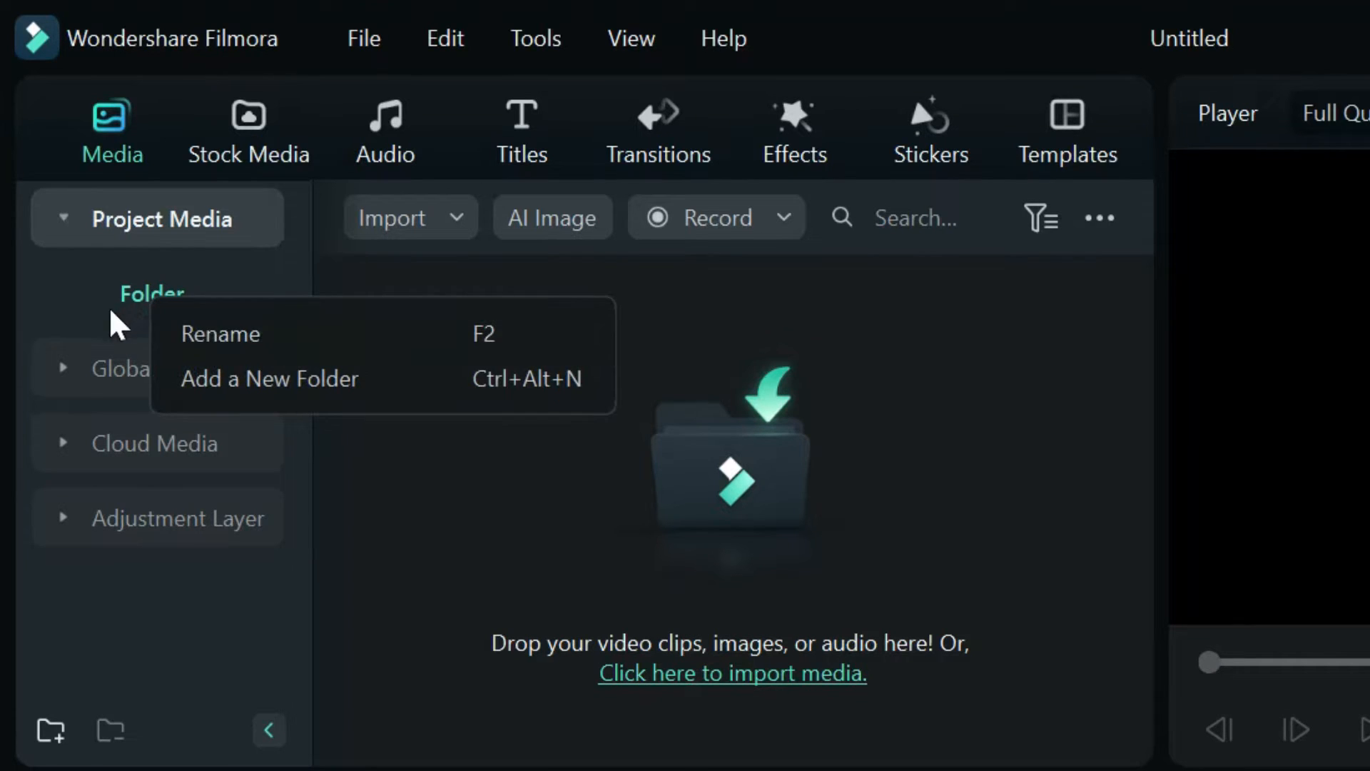
{"action": "left_click", "coordinate": [92, 298]}
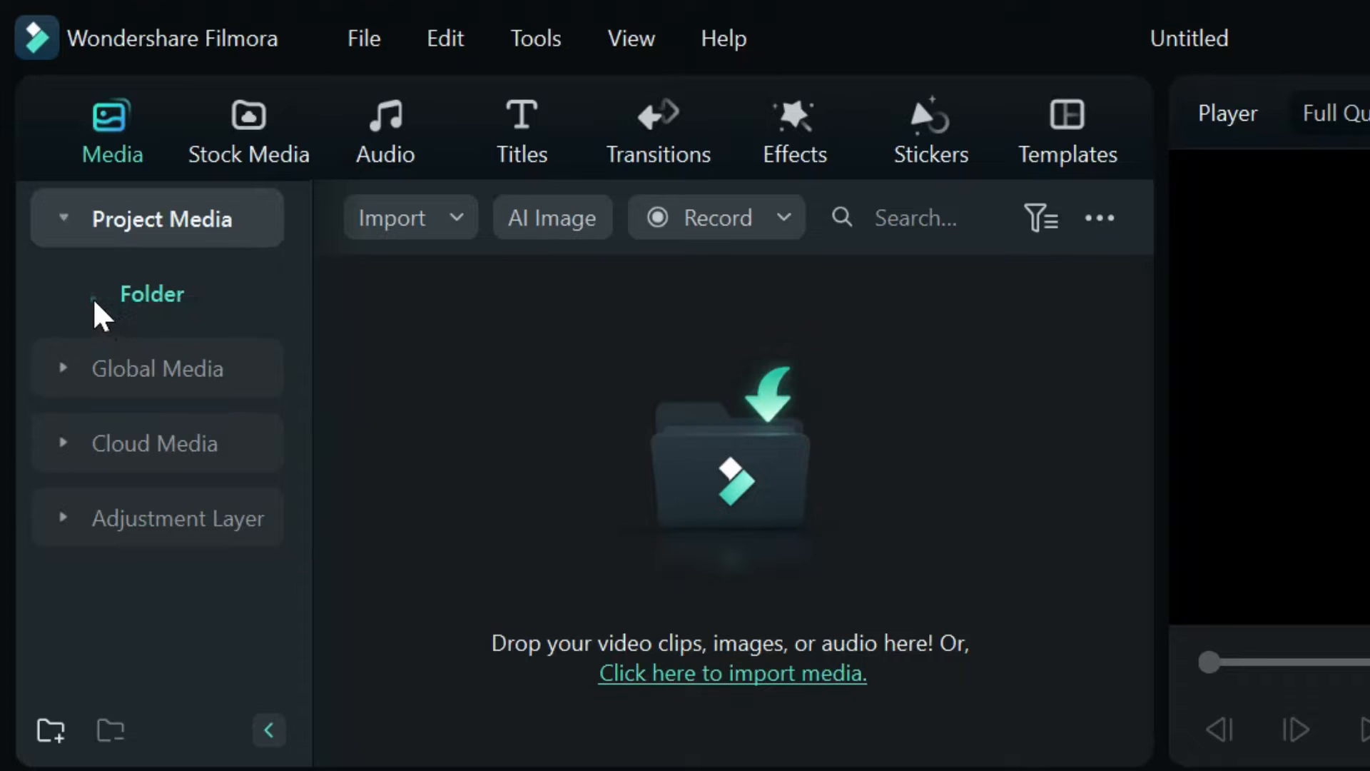
- Rename the default folder under Project Media to "video 1"
{"action": "right_click", "coordinate": [144, 297]}
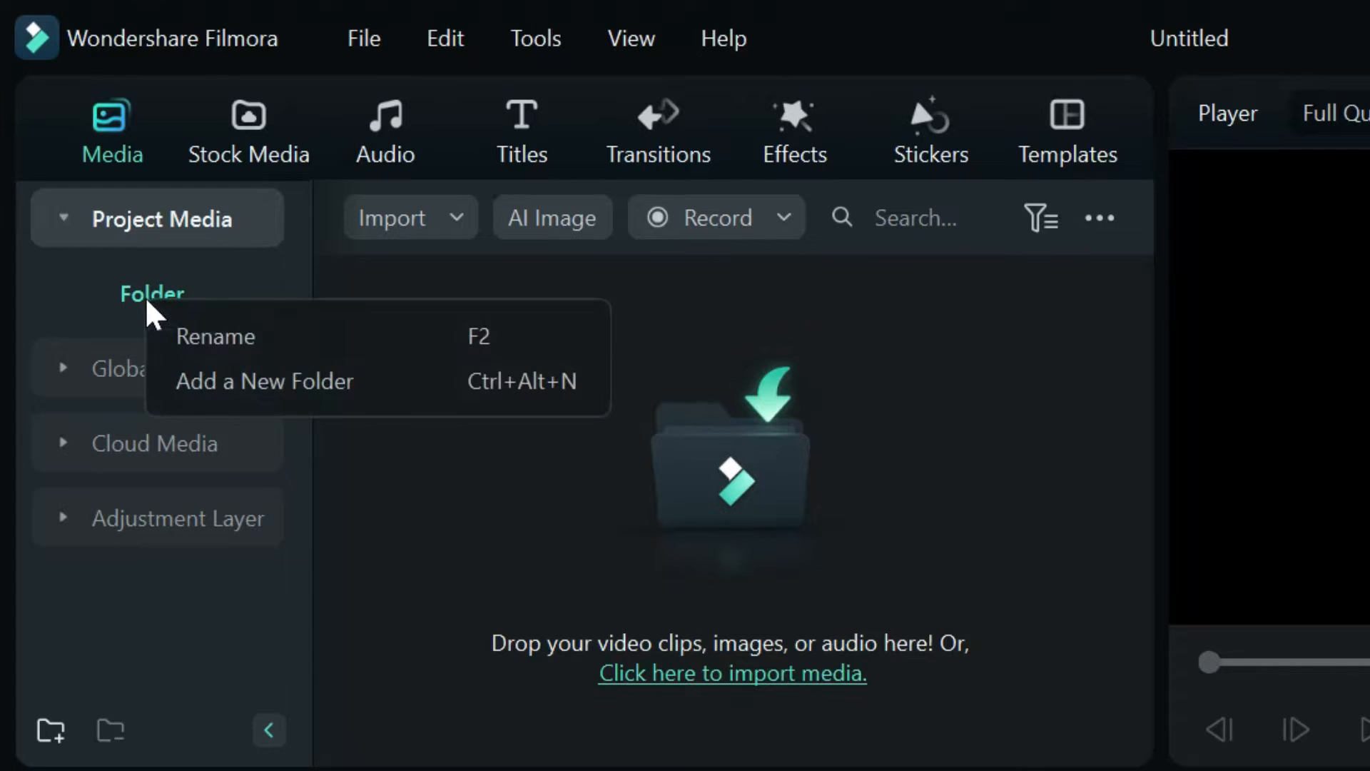
{"action": "left_click", "coordinate": [202, 341]}
{"action": "type", "text": "v"}
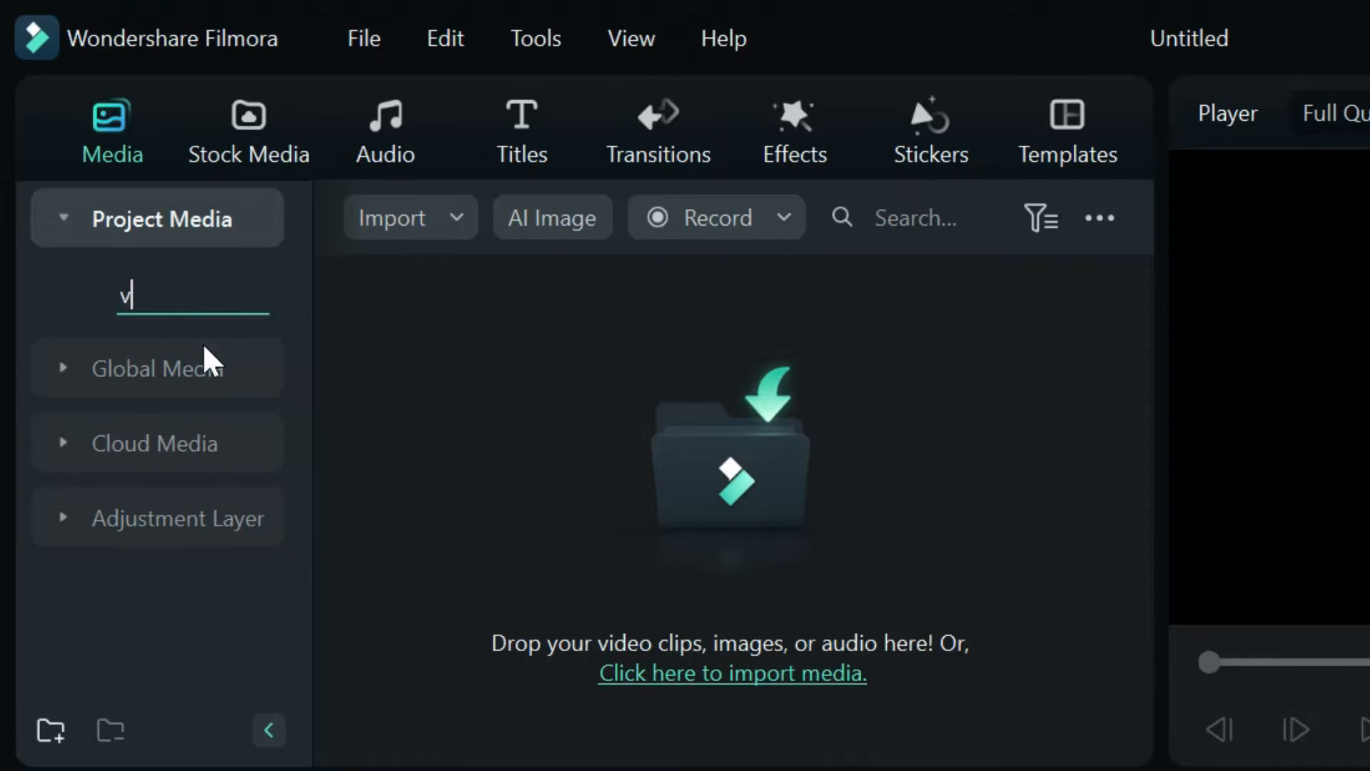
{"action": "type", "text": "ideo 1"}
{"action": "key", "text": "Return"}
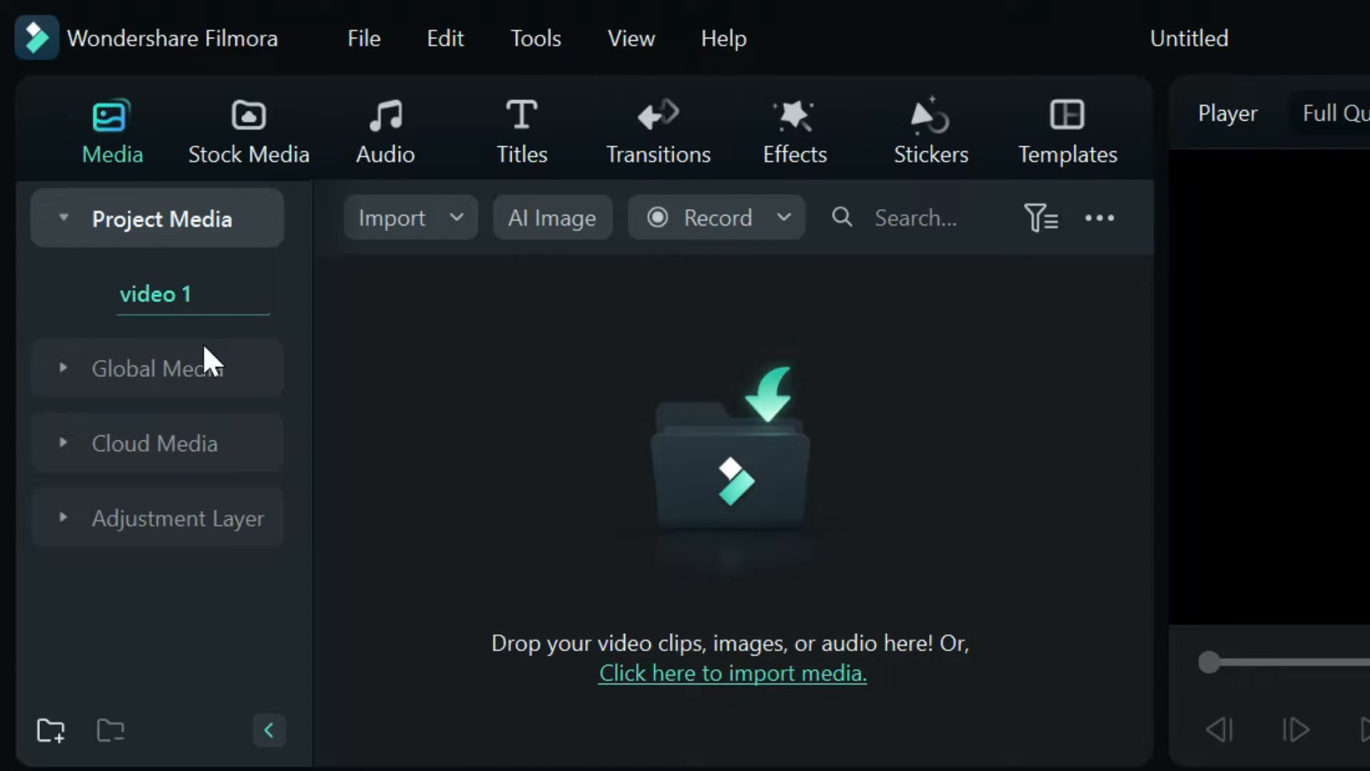
- Add a new folder under Project Media and name it "video2"
{"action": "right_click", "coordinate": [241, 287]}
{"action": "left_click", "coordinate": [300, 363]}
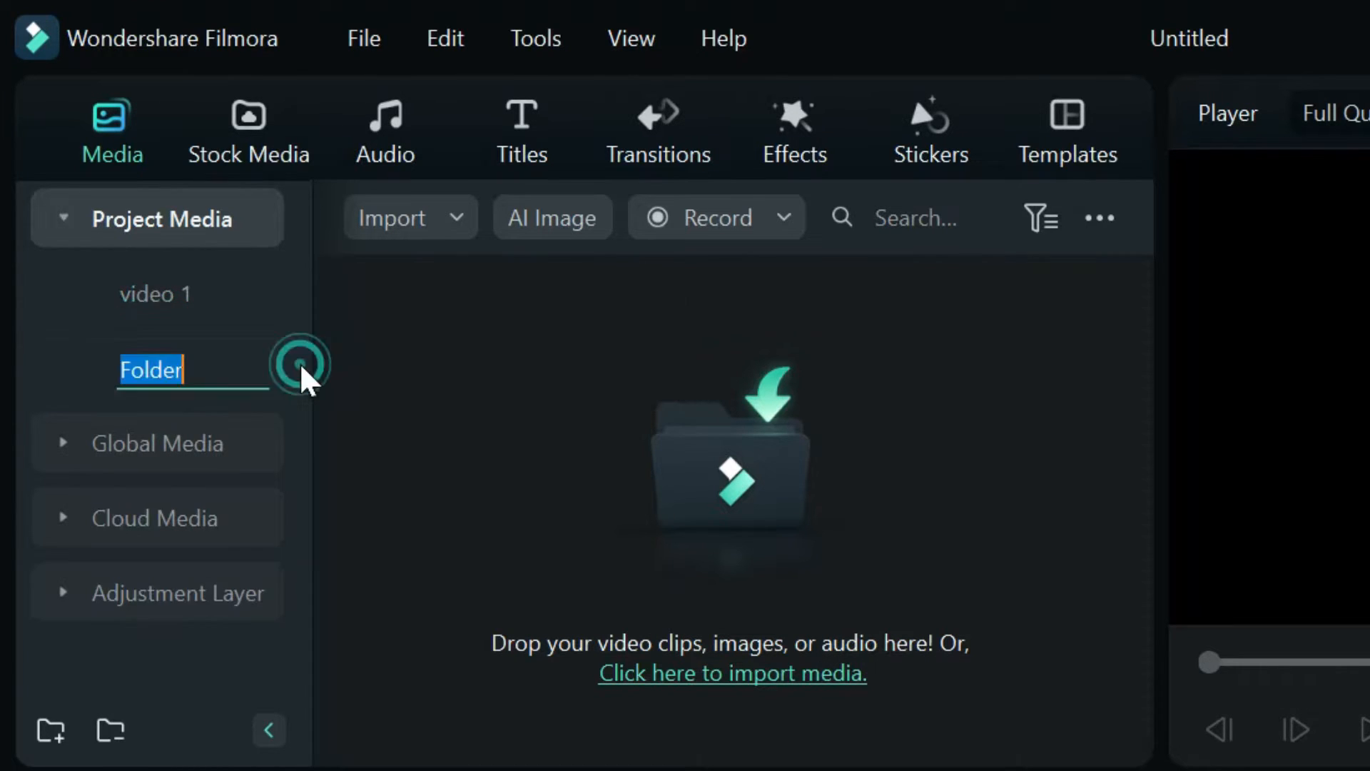
{"action": "type", "text": "video1"}
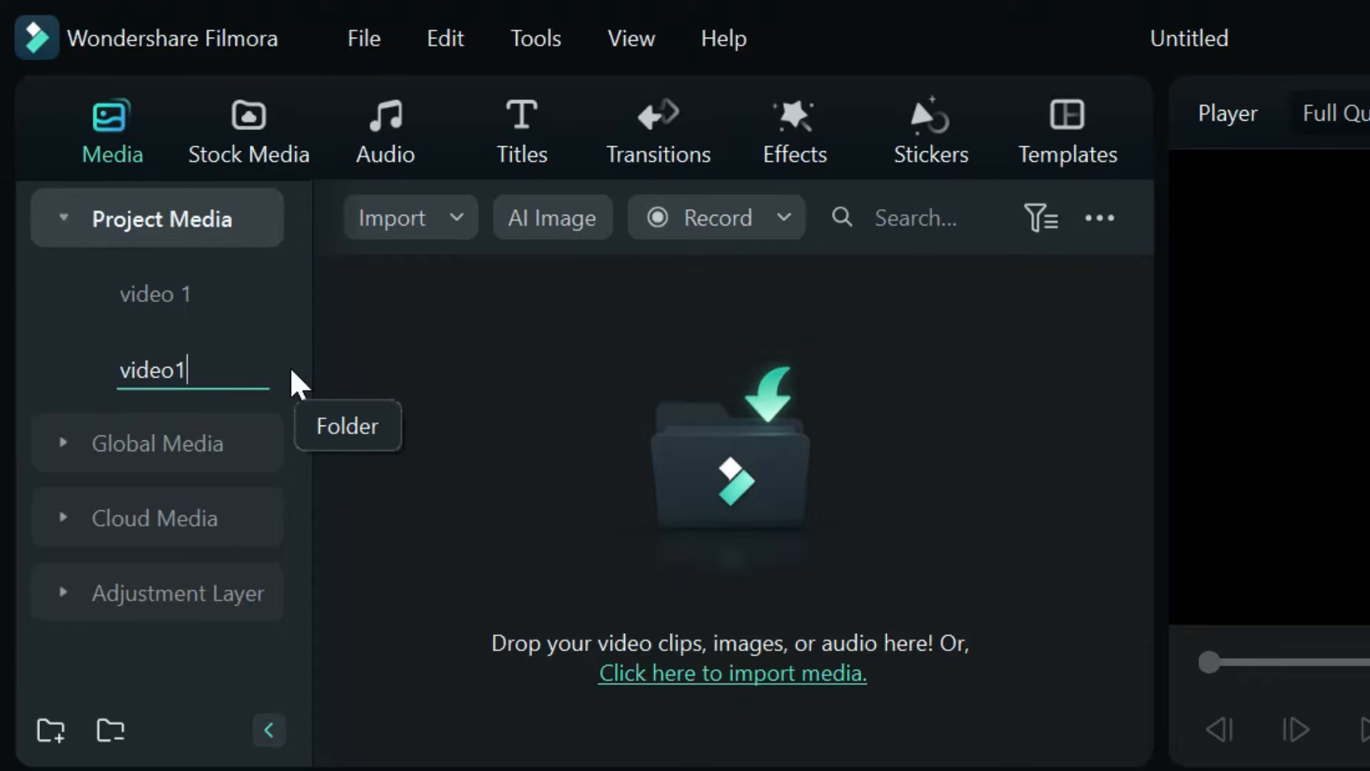
{"action": "key", "text": "BackSpace"}
{"action": "type", "text": "2"}
{"action": "key", "text": "Return"}
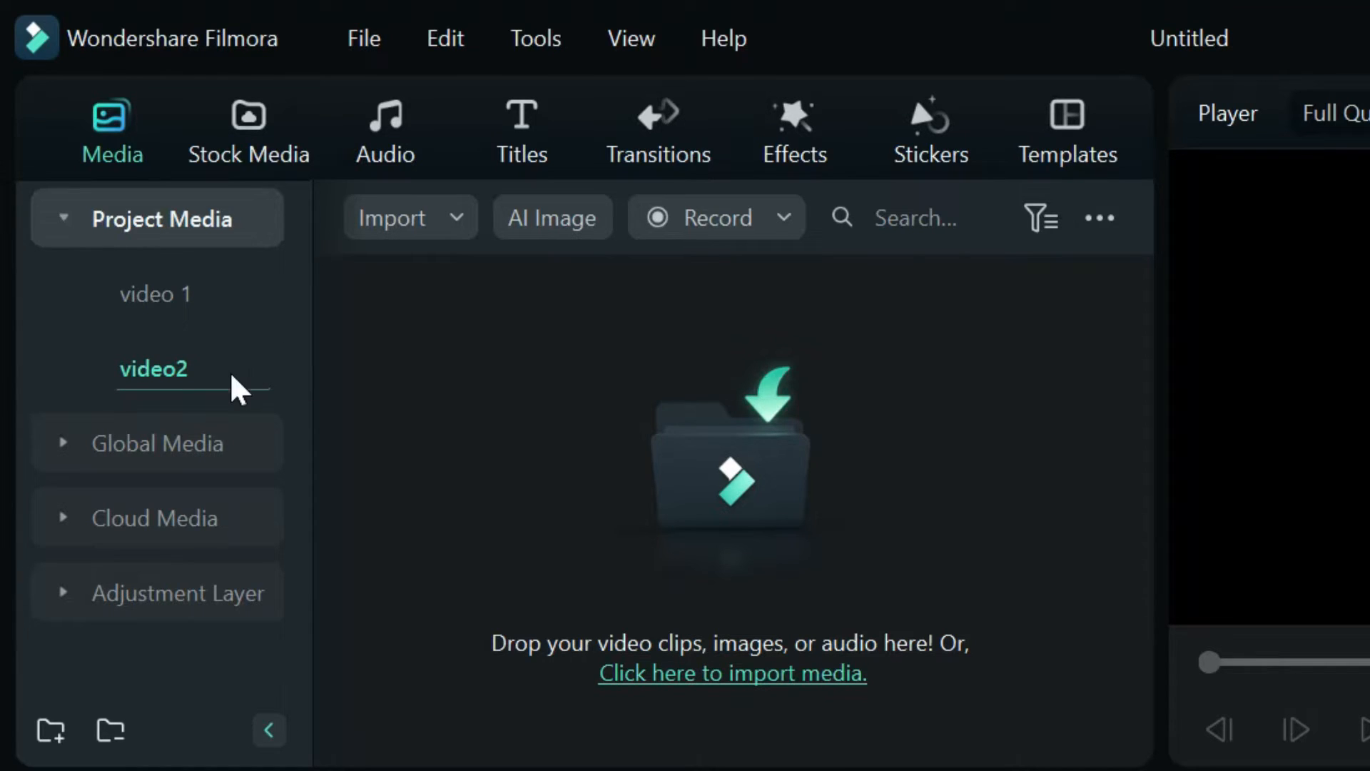
- Compare the folder actions offered for video2 and video 1, leaving both folders as they are
{"action": "right_click", "coordinate": [235, 391]}
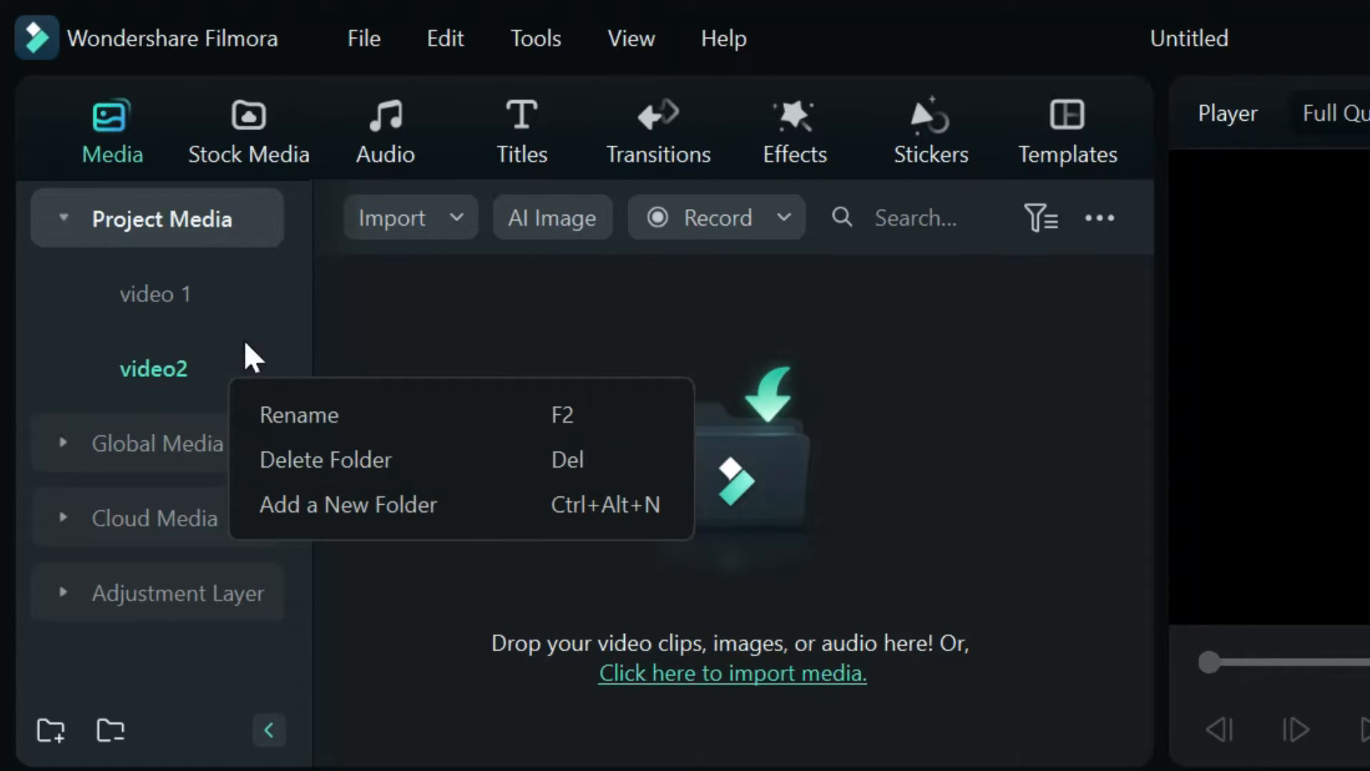
{"action": "left_click", "coordinate": [179, 291]}
{"action": "right_click", "coordinate": [179, 291]}
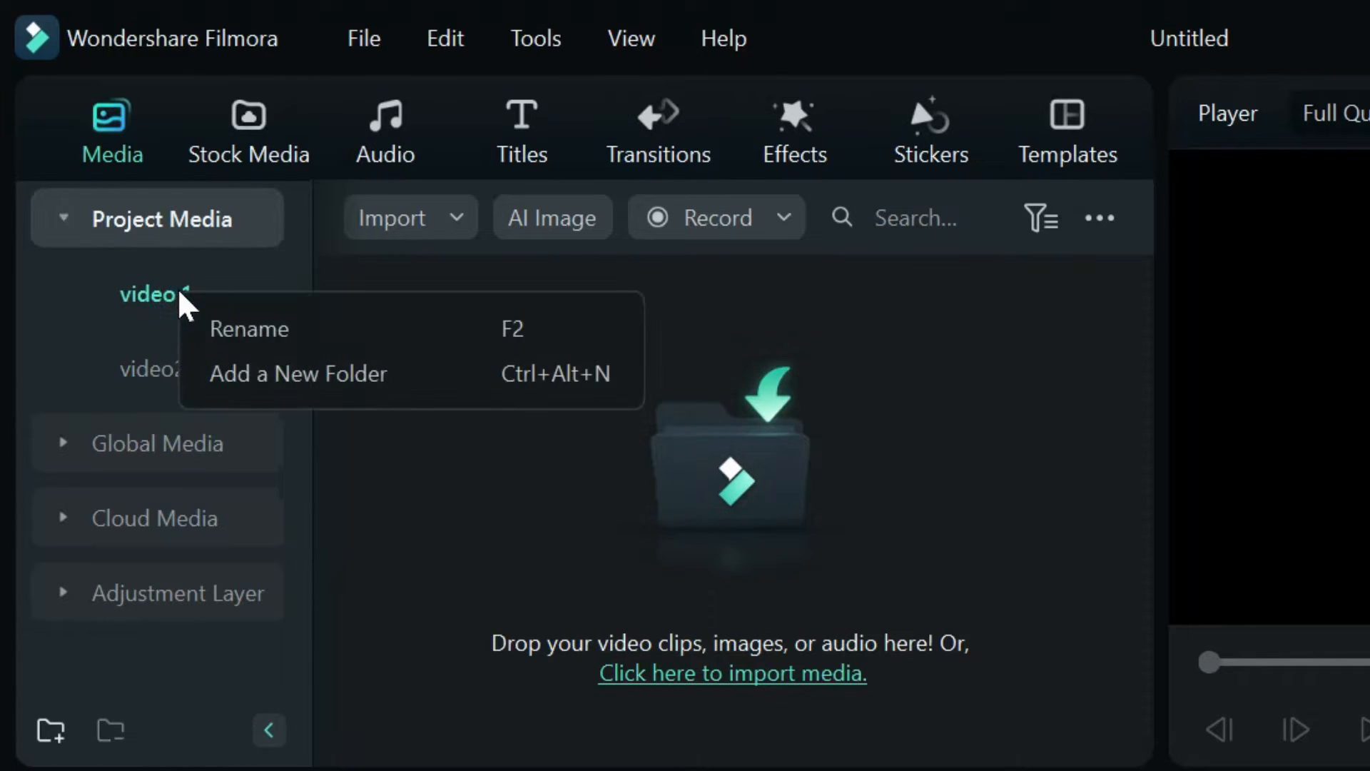
{"action": "left_click", "coordinate": [74, 354]}
- Collapse Project Media and look through the Global Media and Adjustment Layer sections, including the adjustment layer preset
{"action": "left_click", "coordinate": [65, 225]}
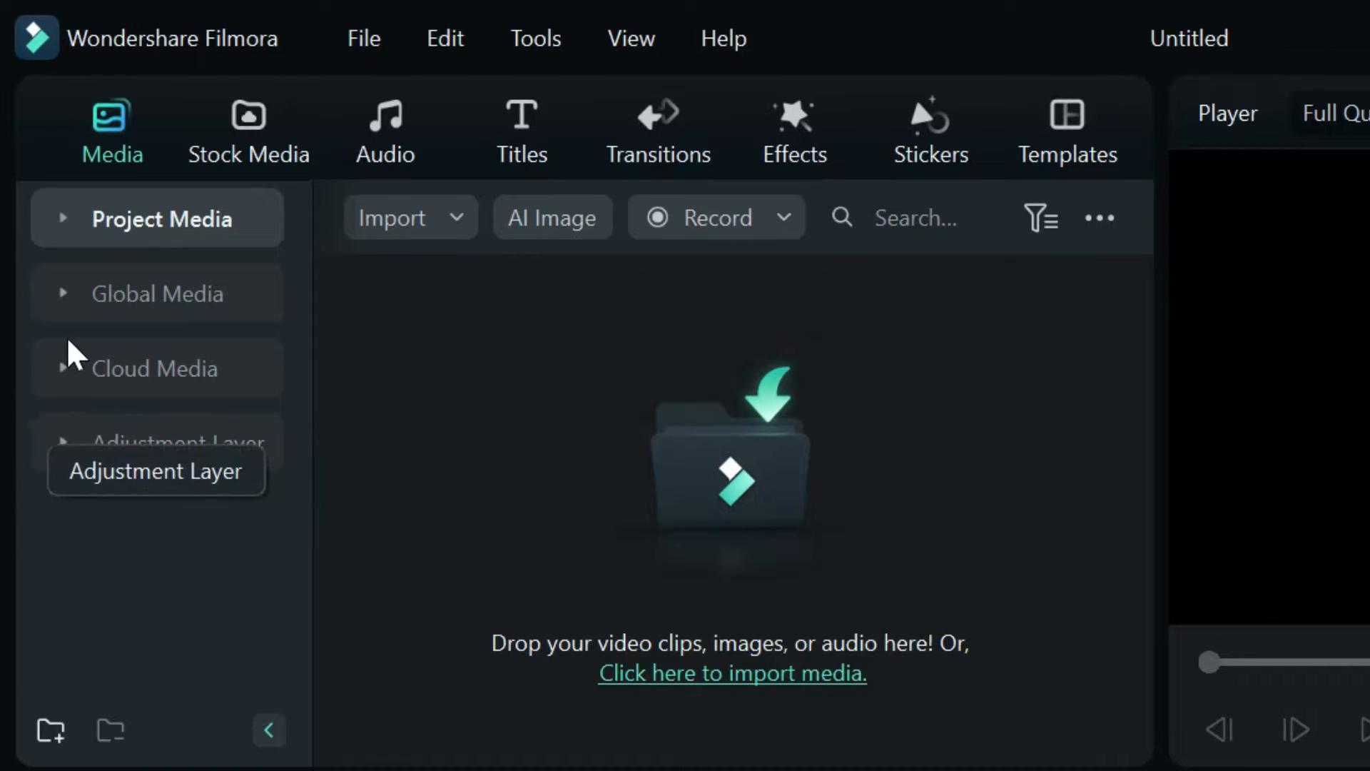
{"action": "left_click", "coordinate": [60, 296]}
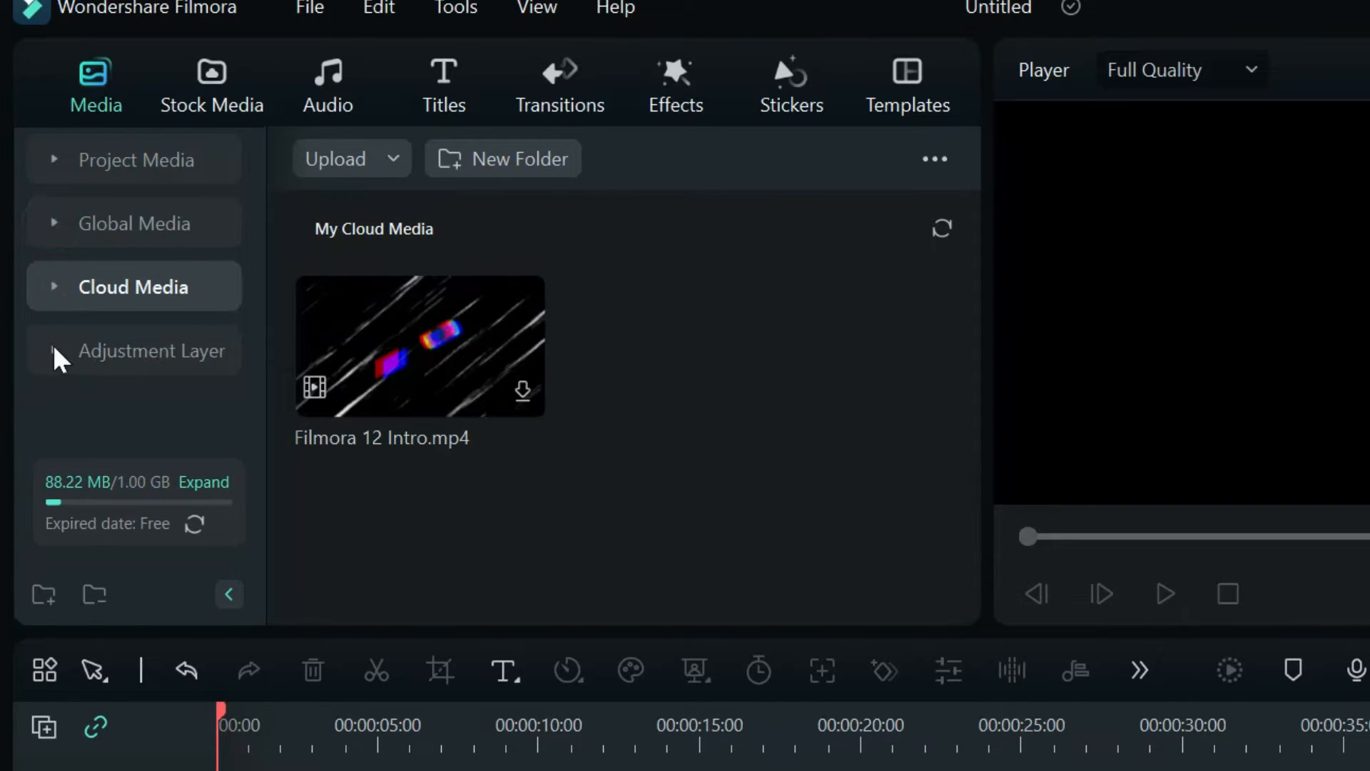
{"action": "left_click", "coordinate": [53, 344]}
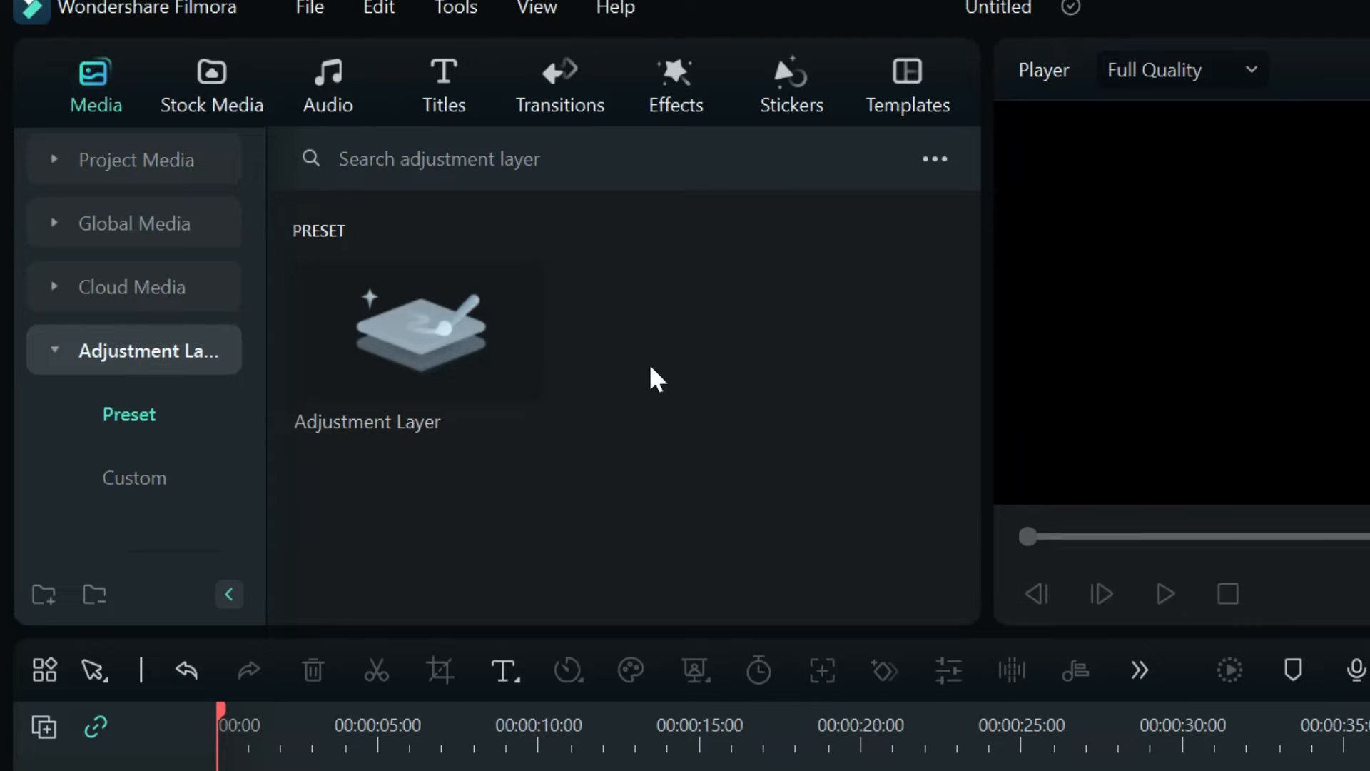
{"action": "mouse_move", "coordinate": [436, 335]}
- Expand Project Media, check the folder actions offered for video2, and make video 1 the active folder
{"action": "left_click", "coordinate": [54, 161]}
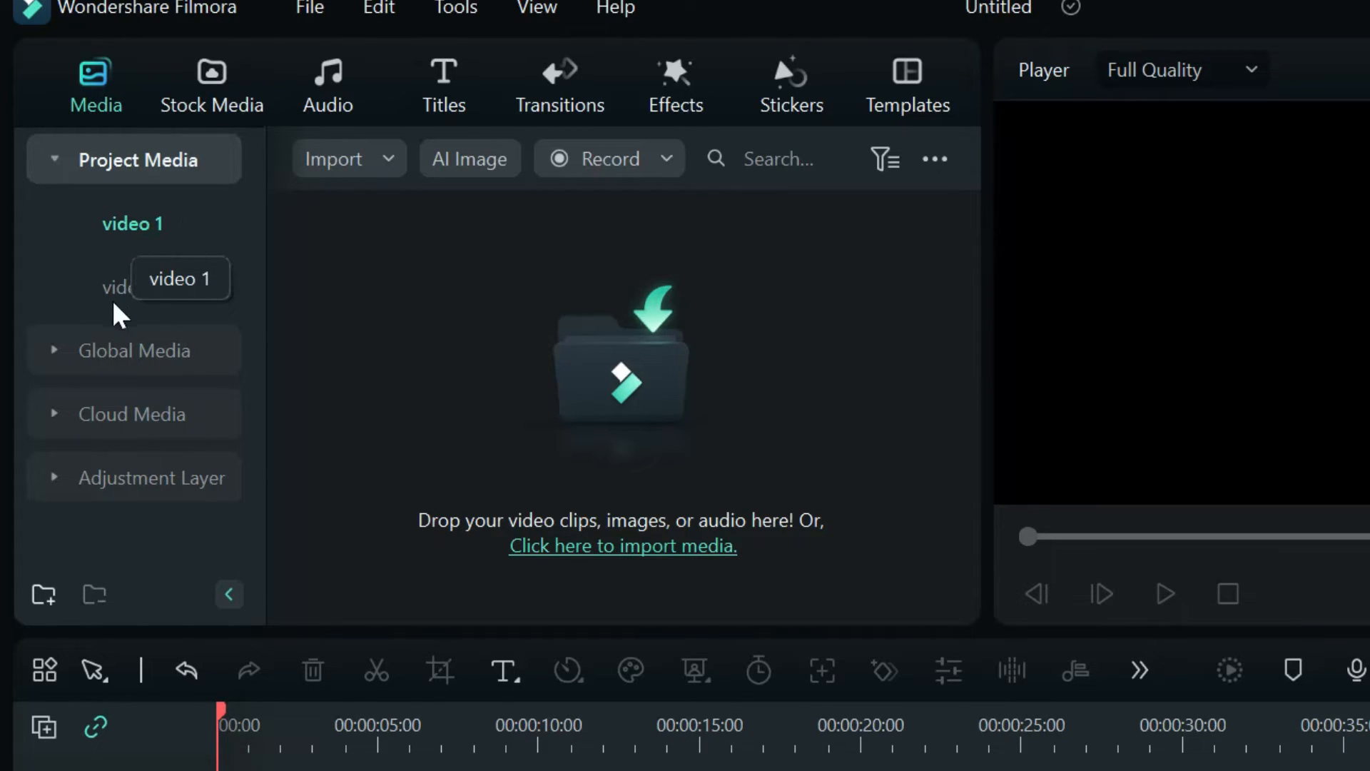
{"action": "left_click", "coordinate": [129, 289]}
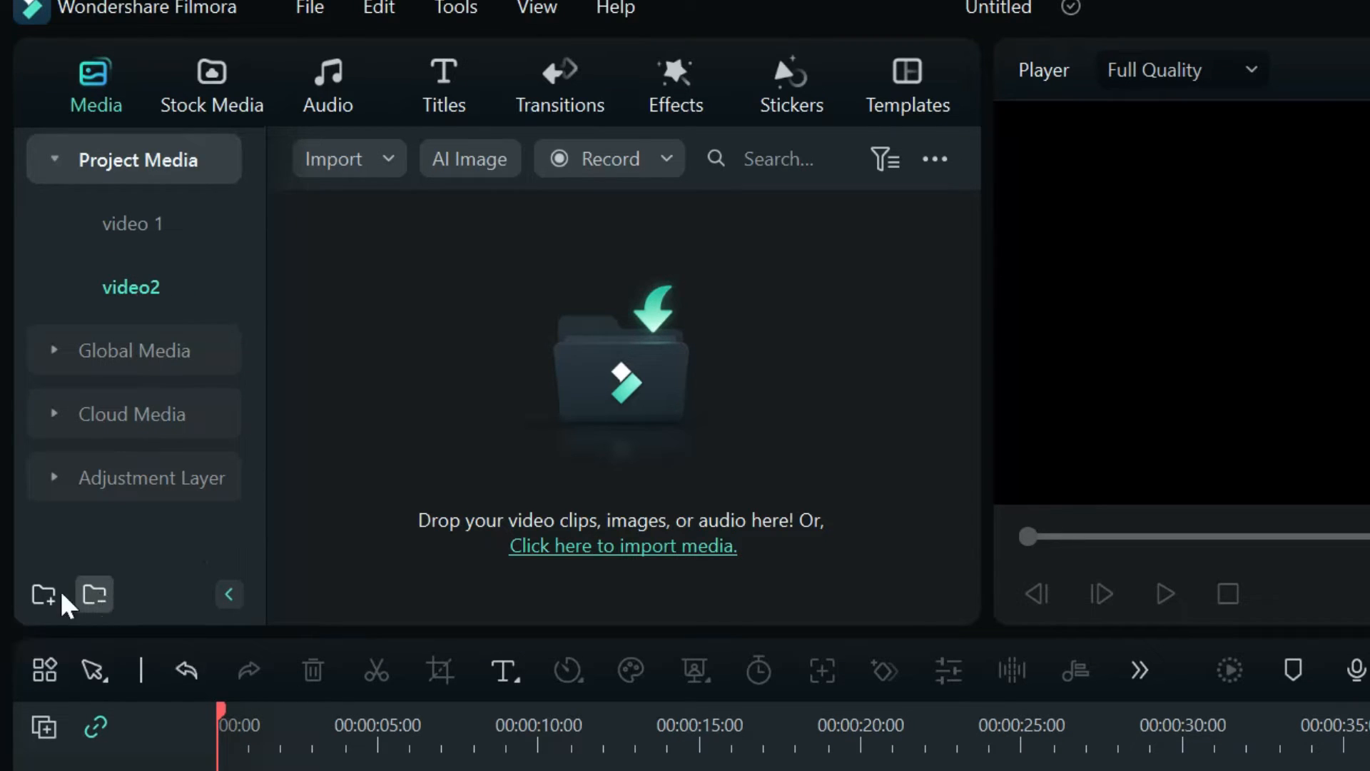
{"action": "right_click", "coordinate": [209, 284]}
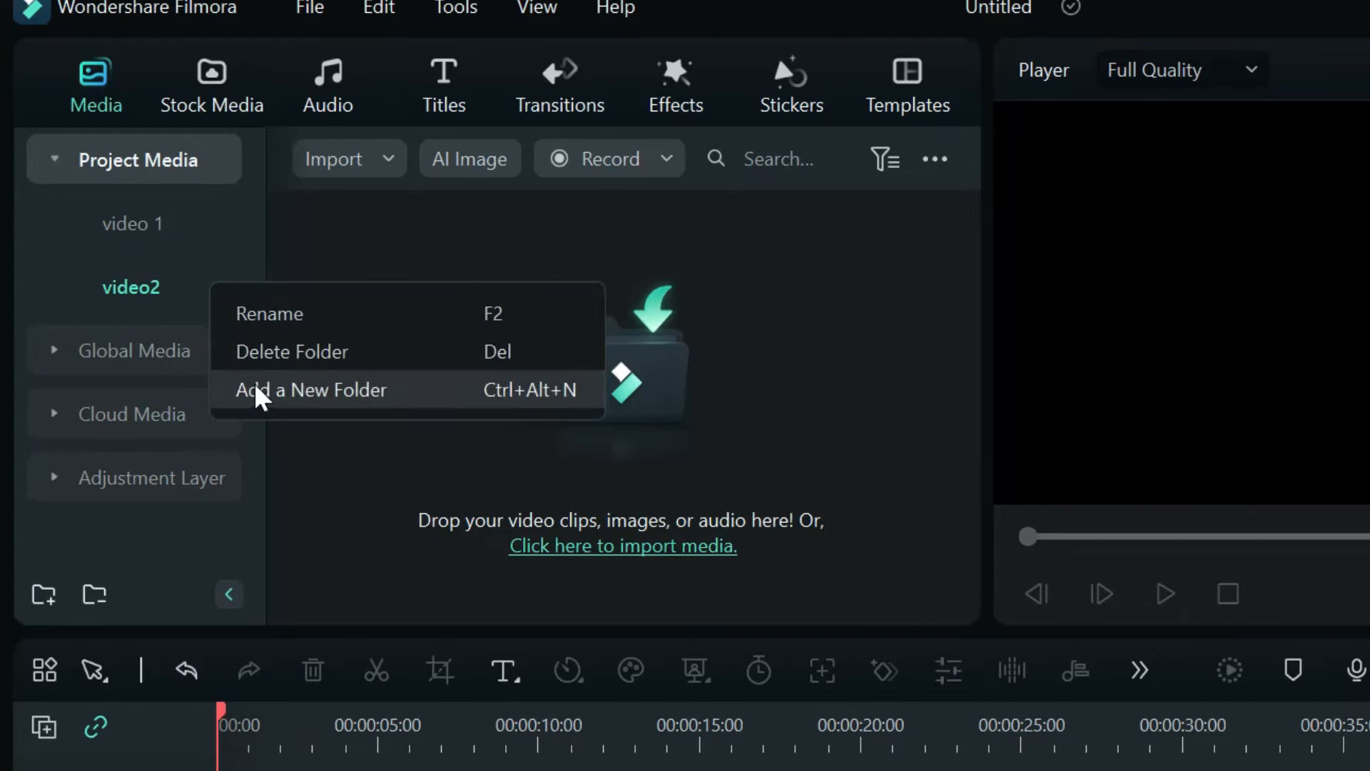
{"action": "left_click", "coordinate": [143, 223]}
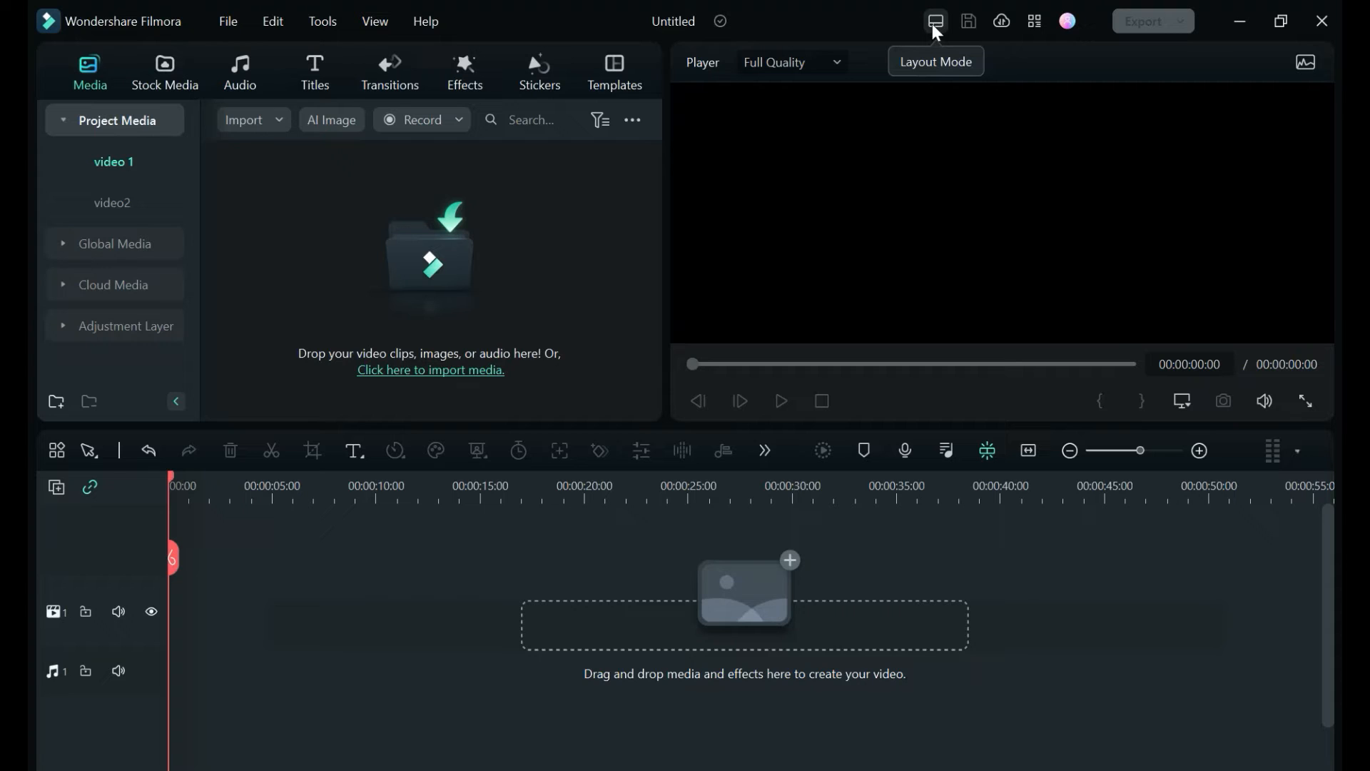
- Try the Default, Organize, Timeline and Short Video layouts in turn, and return the workspace to the Classic layout
{"action": "left_click", "coordinate": [936, 22]}
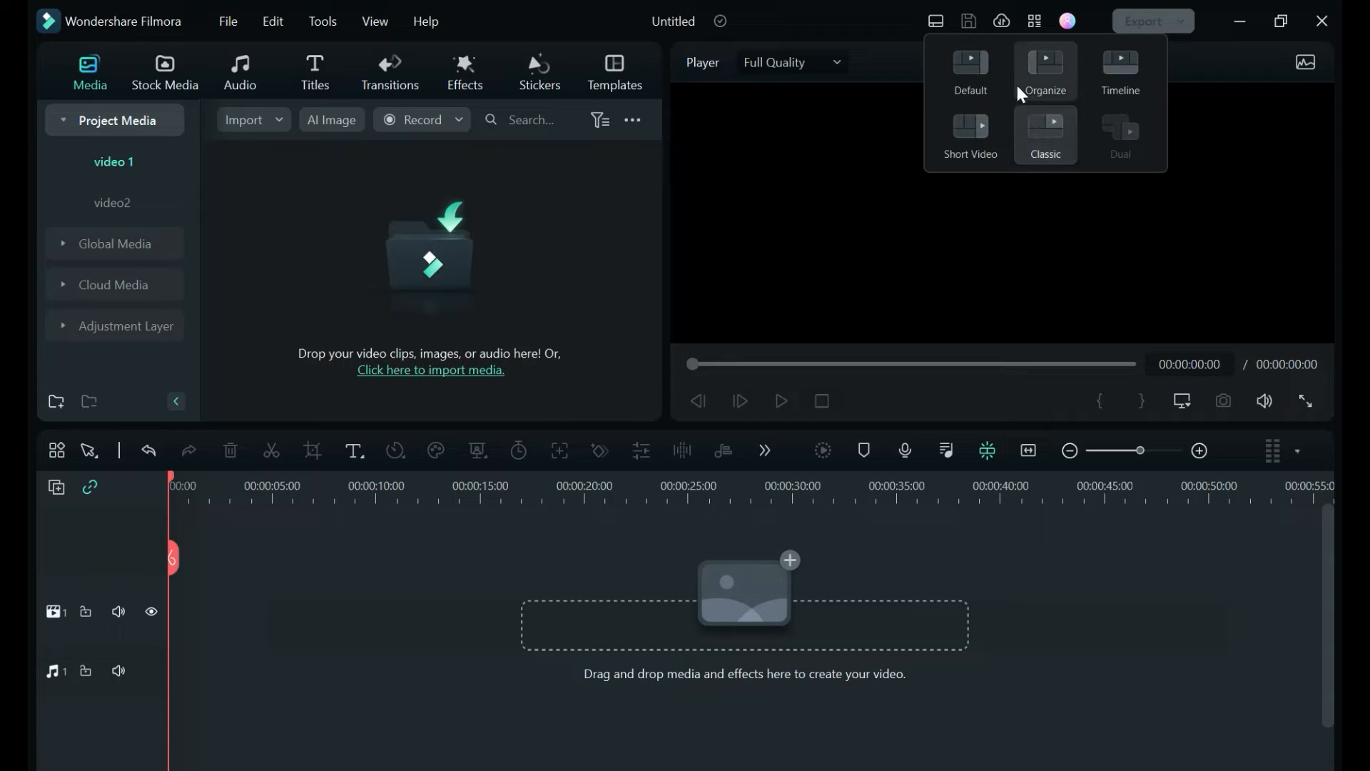
{"action": "left_click", "coordinate": [972, 71]}
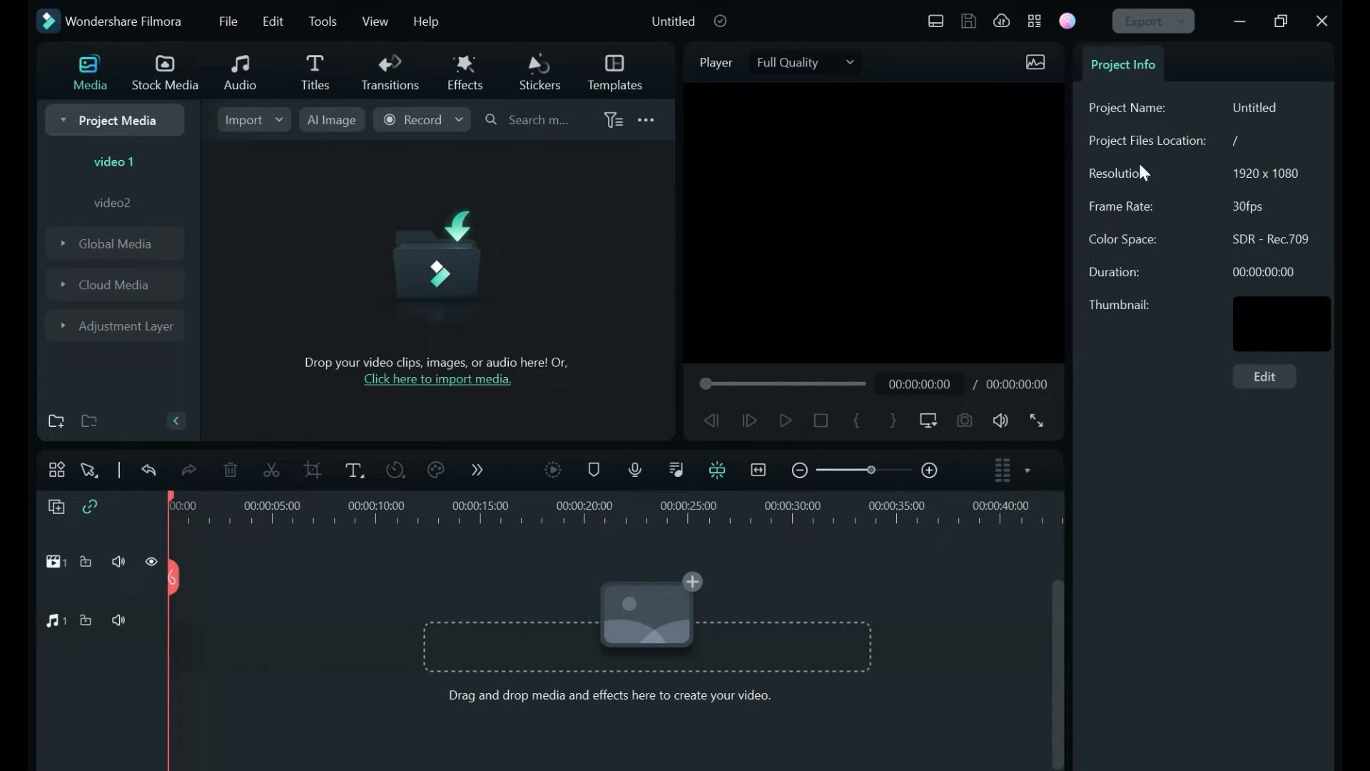
{"action": "left_click", "coordinate": [937, 23]}
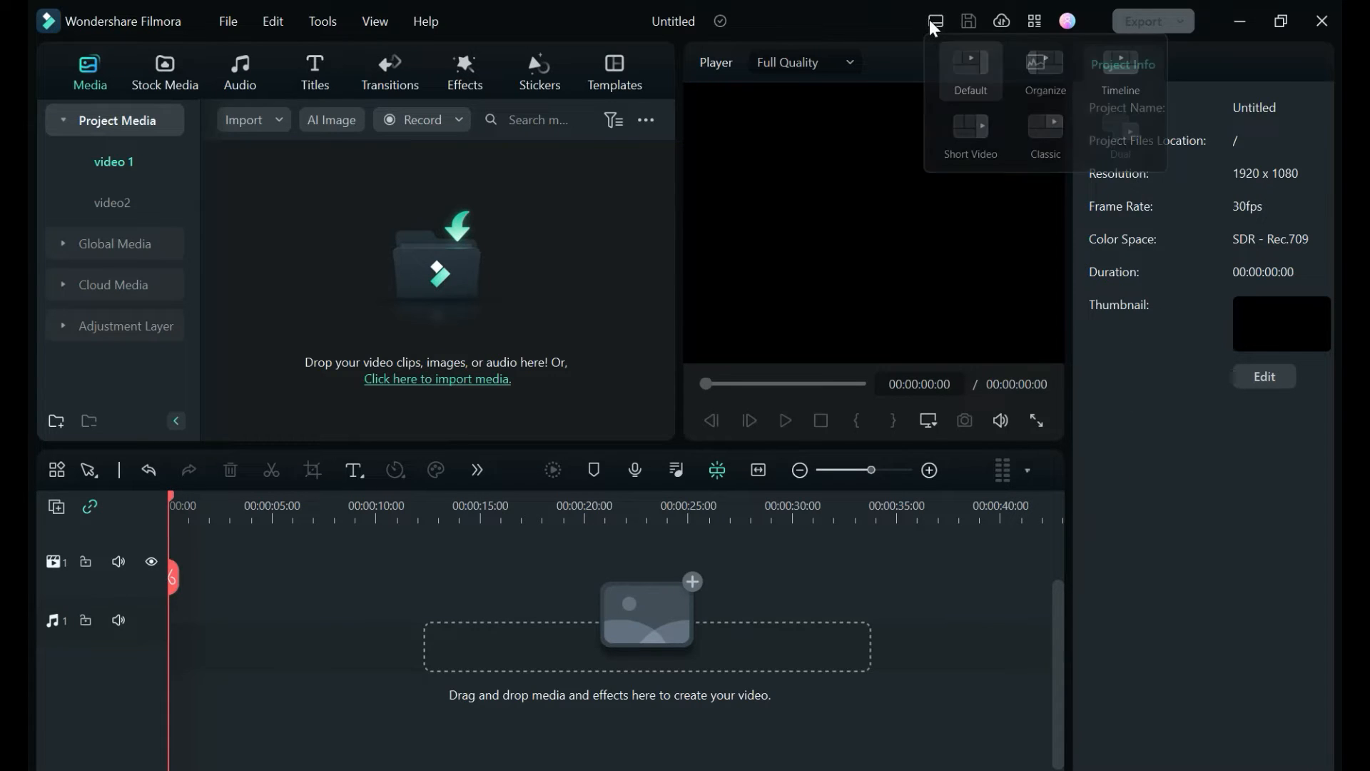
{"action": "left_click", "coordinate": [1049, 70]}
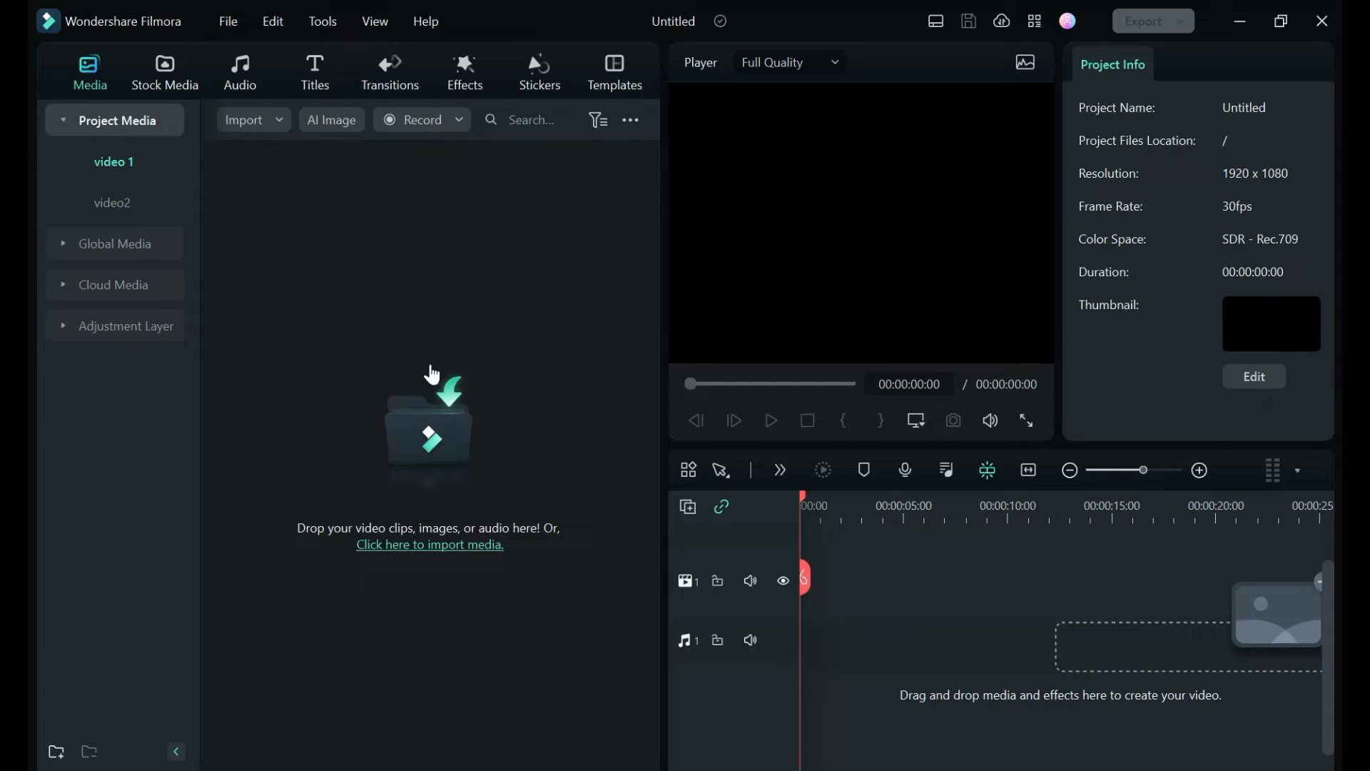
{"action": "left_click", "coordinate": [936, 22]}
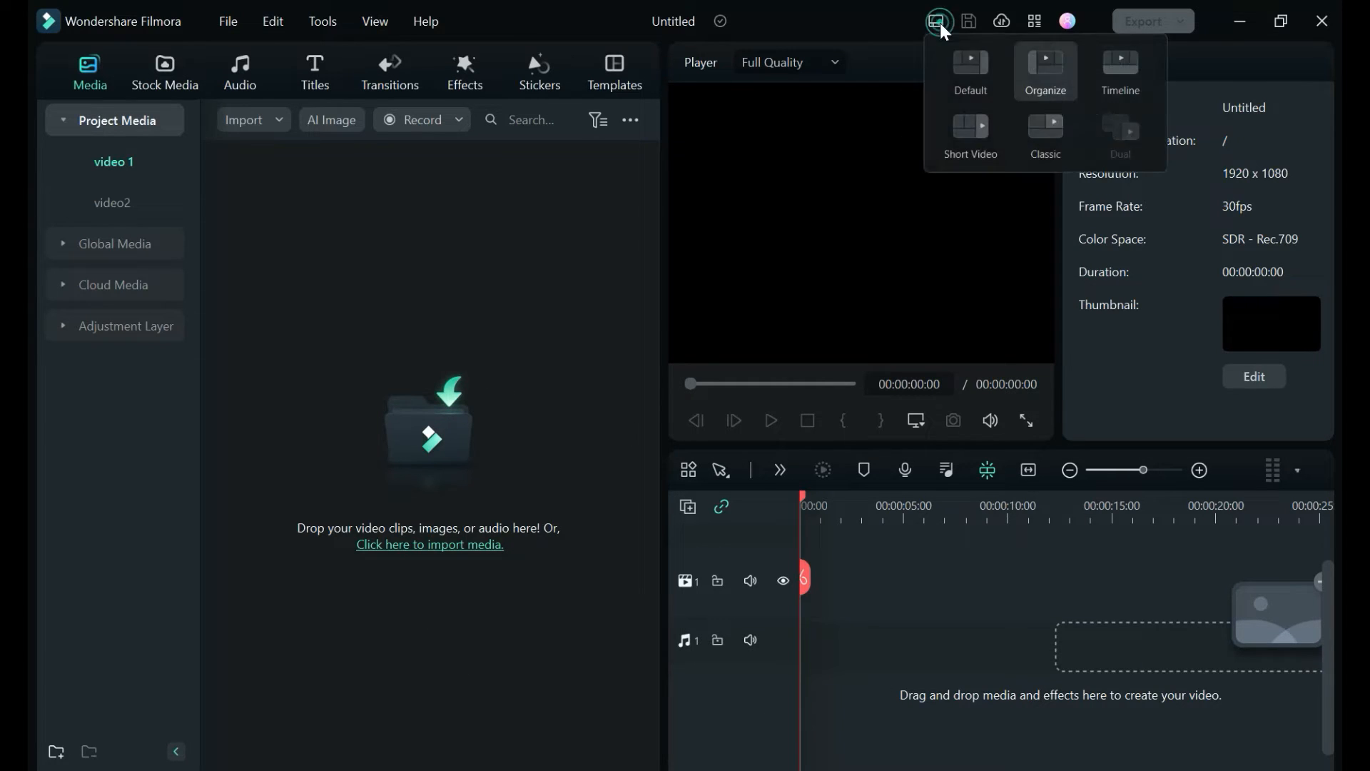
{"action": "left_click", "coordinate": [1123, 80]}
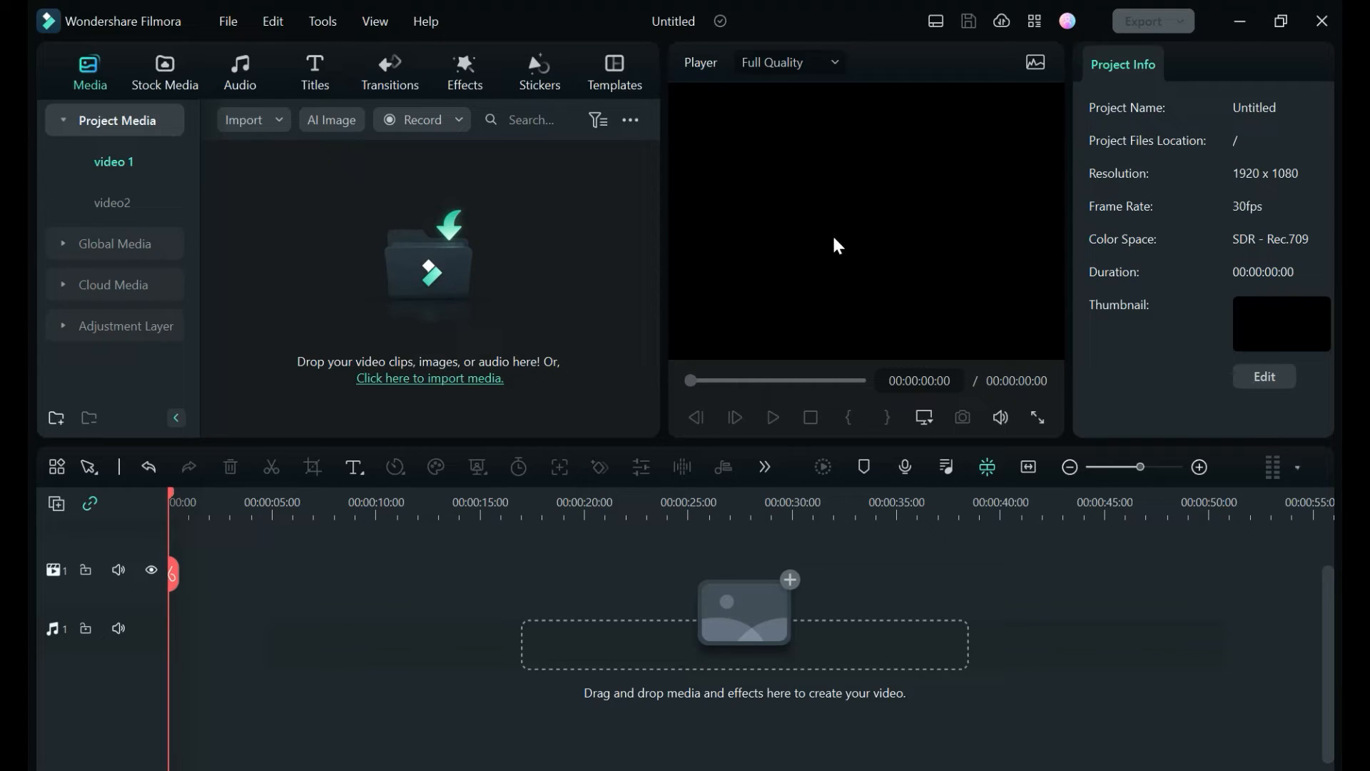
{"action": "left_click", "coordinate": [937, 26]}
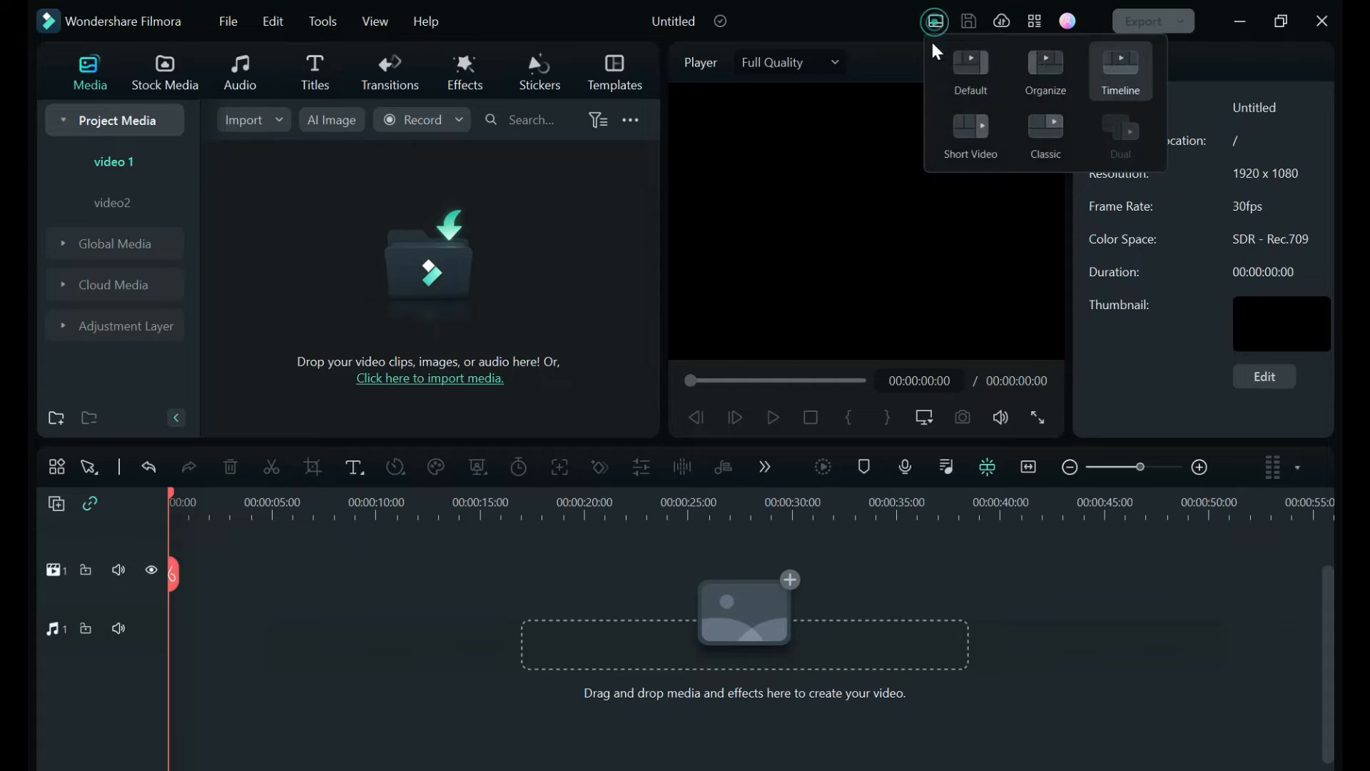
{"action": "left_click", "coordinate": [983, 139]}
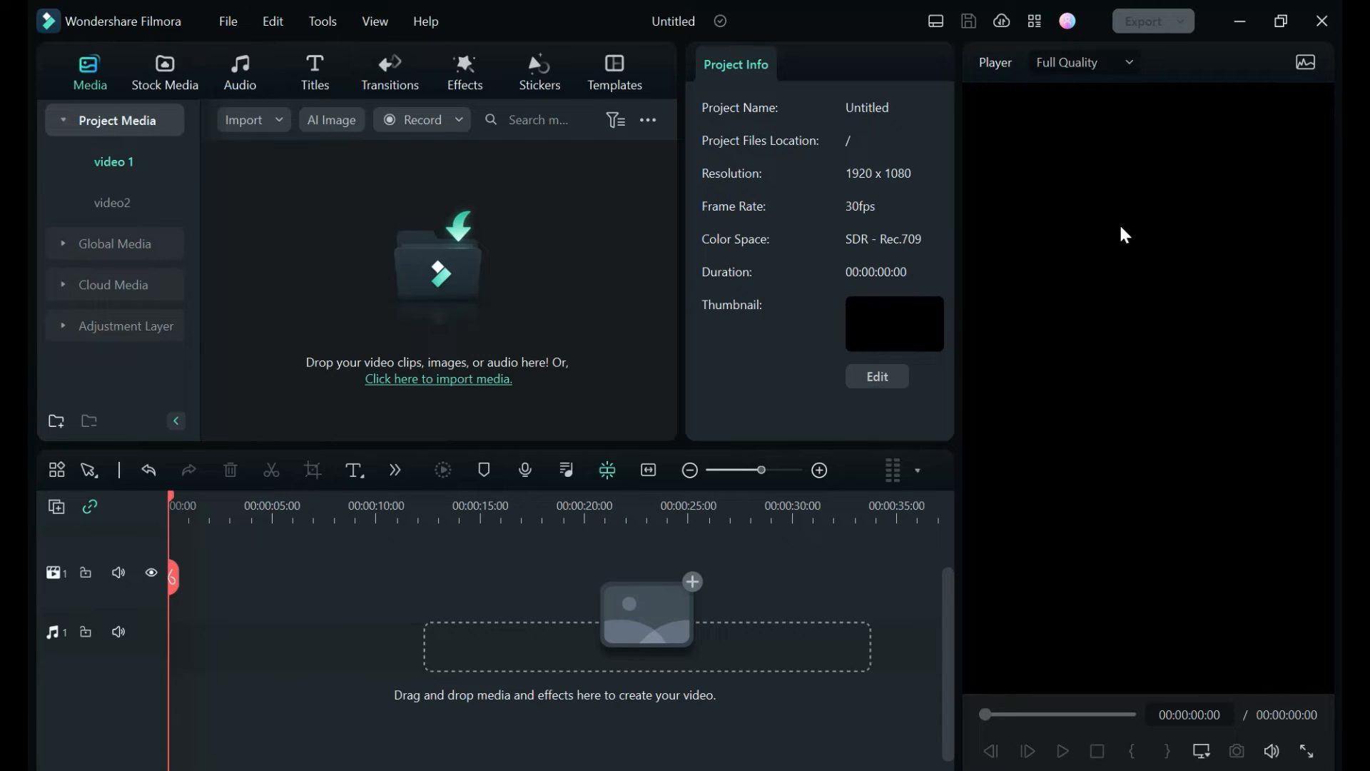
{"action": "left_click", "coordinate": [935, 21]}
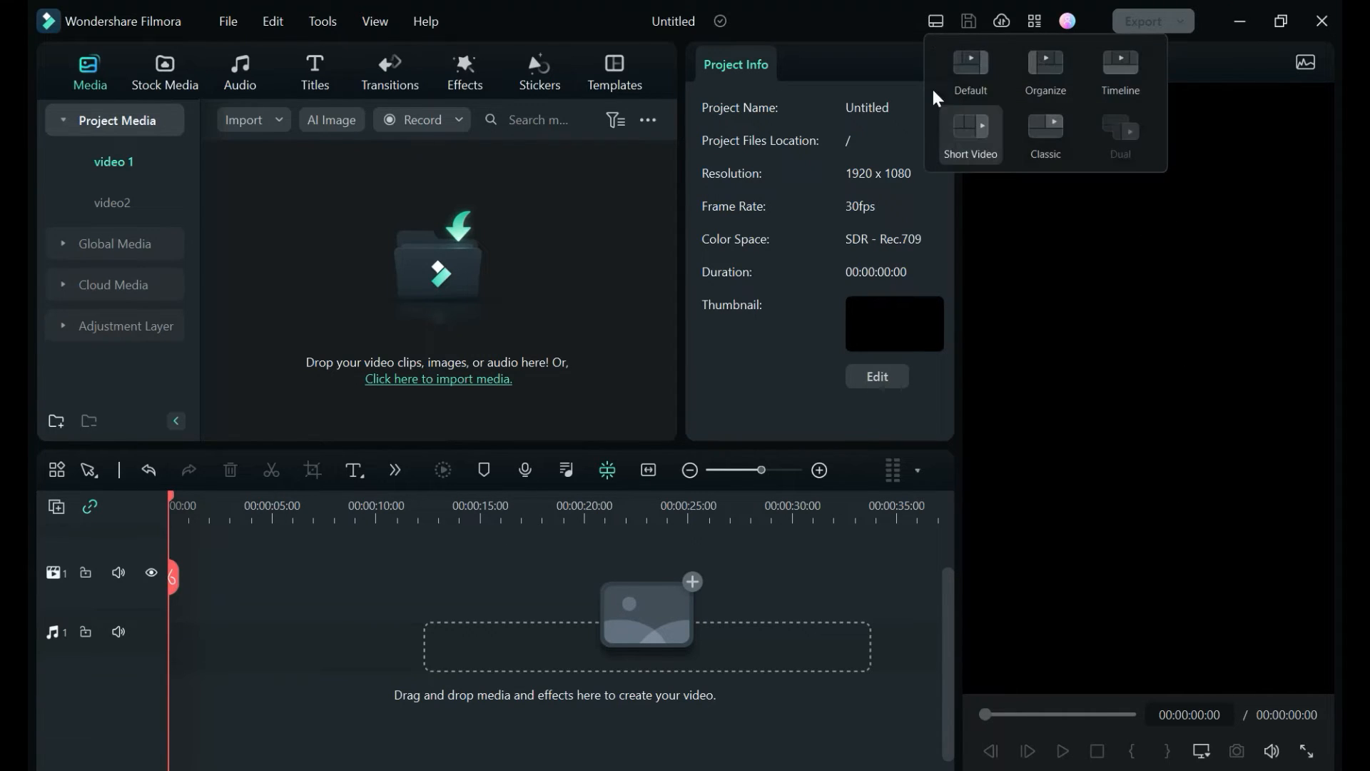
{"action": "left_click", "coordinate": [1049, 135]}
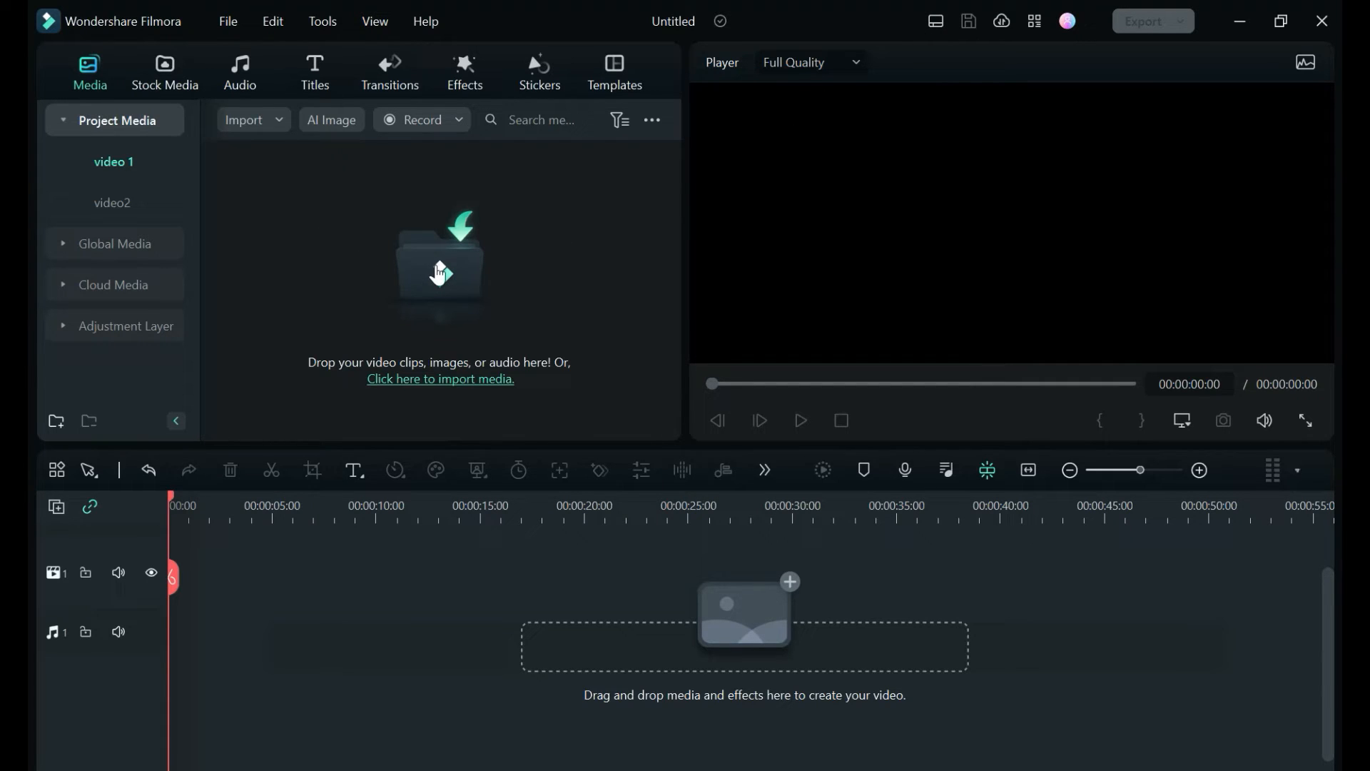
- Import the photo 20230506_124852 from the Riverwalk folder into the video 1 folder
{"action": "left_click", "coordinate": [439, 274]}
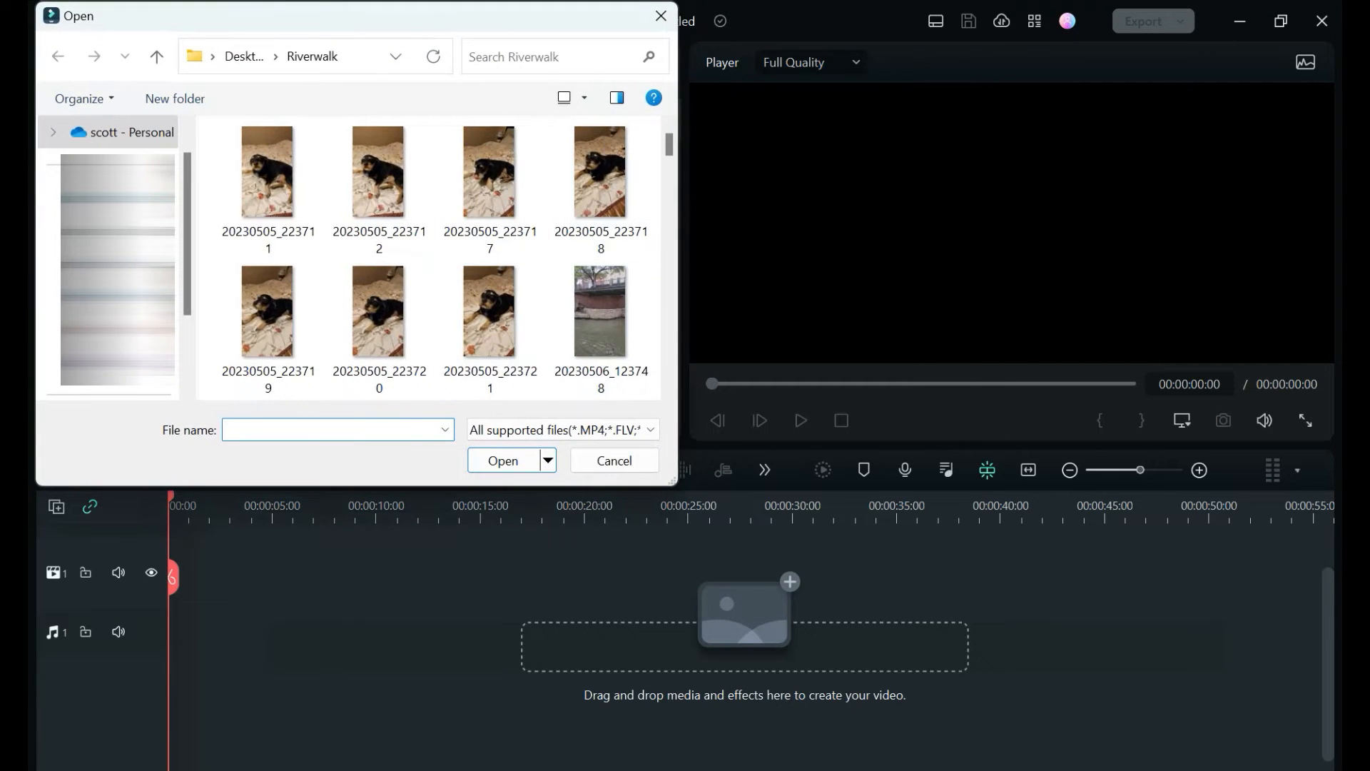
{"action": "scroll", "coordinate": [476, 222], "scroll_direction": "down", "scroll_amount": 3}
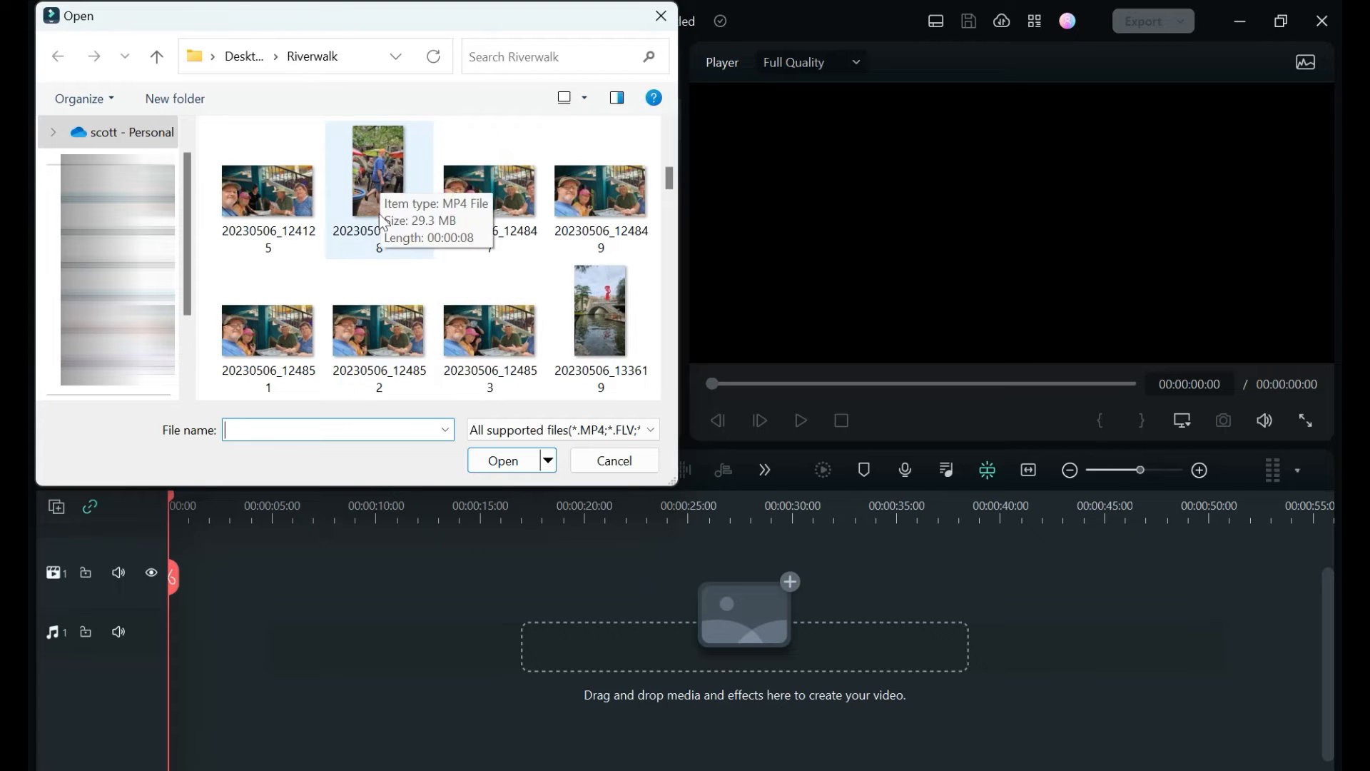
{"action": "double_click", "coordinate": [367, 330]}
- Import the photo 20230506_133912 from the Riverwalk folder into the video2 folder
{"action": "left_click", "coordinate": [114, 207]}
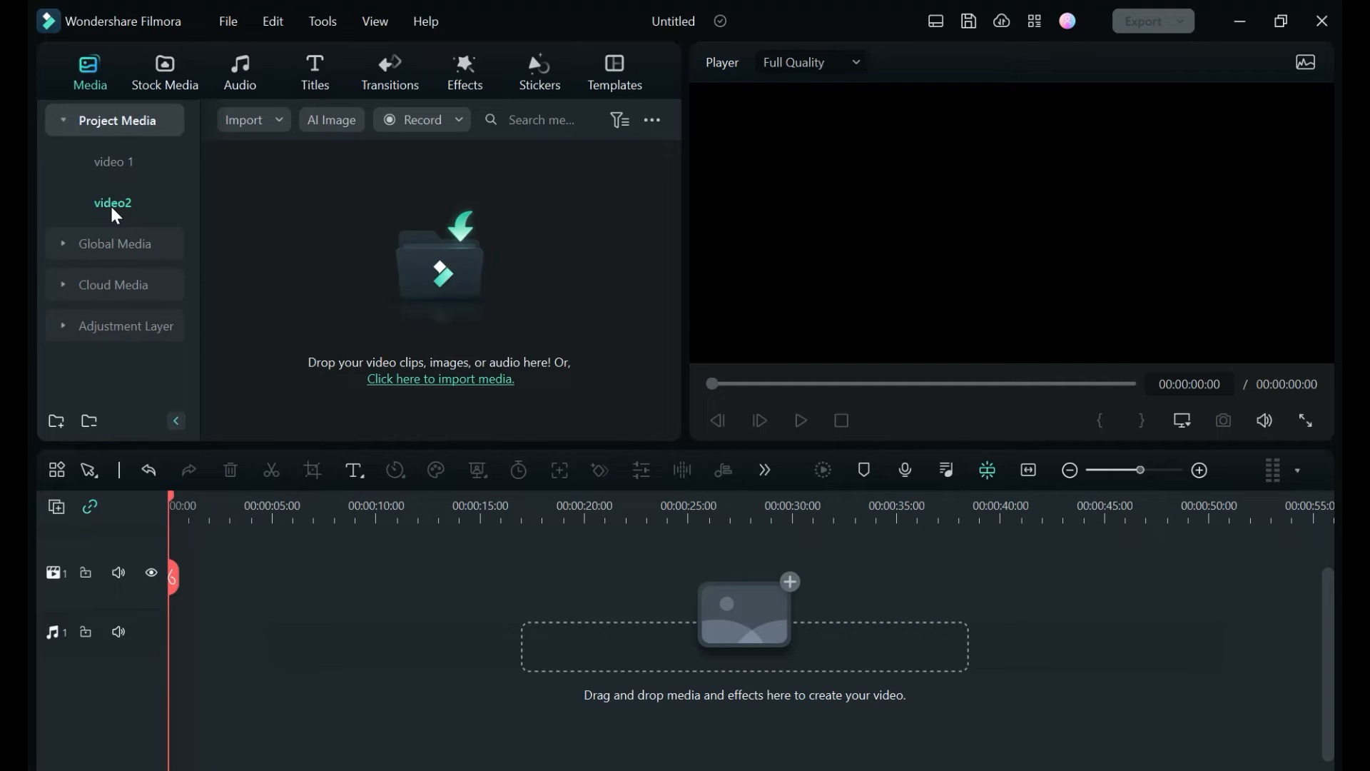
{"action": "left_click", "coordinate": [426, 270]}
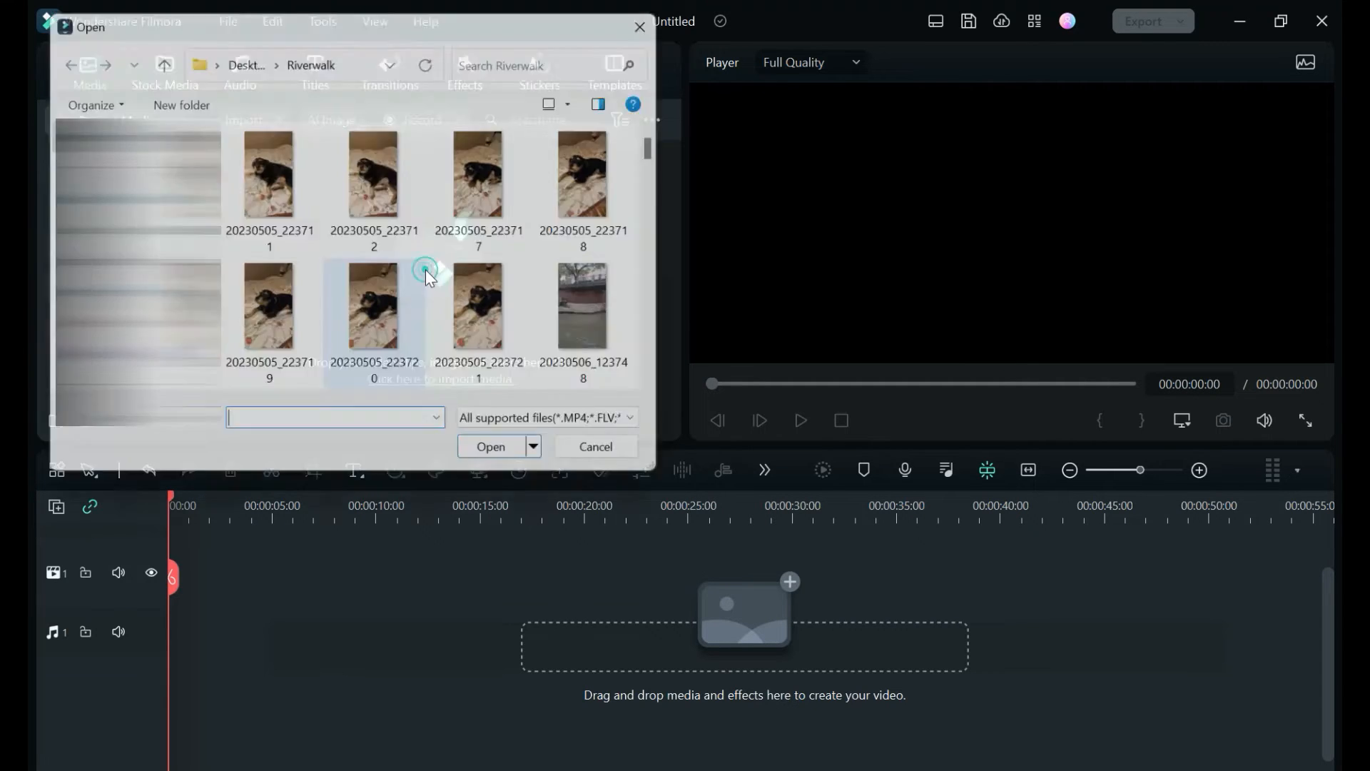
{"action": "scroll", "coordinate": [499, 307], "scroll_direction": "down", "scroll_amount": 3}
{"action": "double_click", "coordinate": [496, 332]}
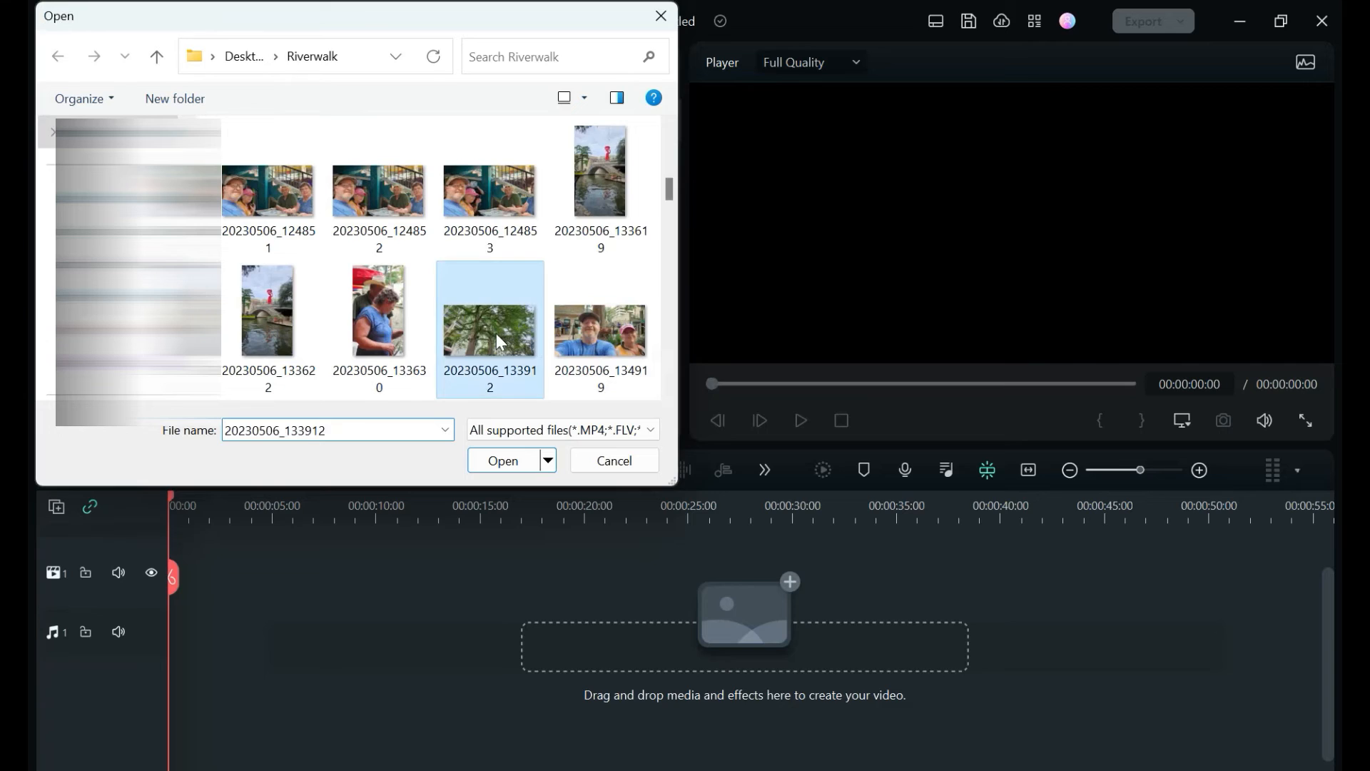
- Compare the imported media in the video 1 and video2 folders, ending with video2 open
{"action": "left_click", "coordinate": [115, 164]}
{"action": "left_click", "coordinate": [118, 202]}
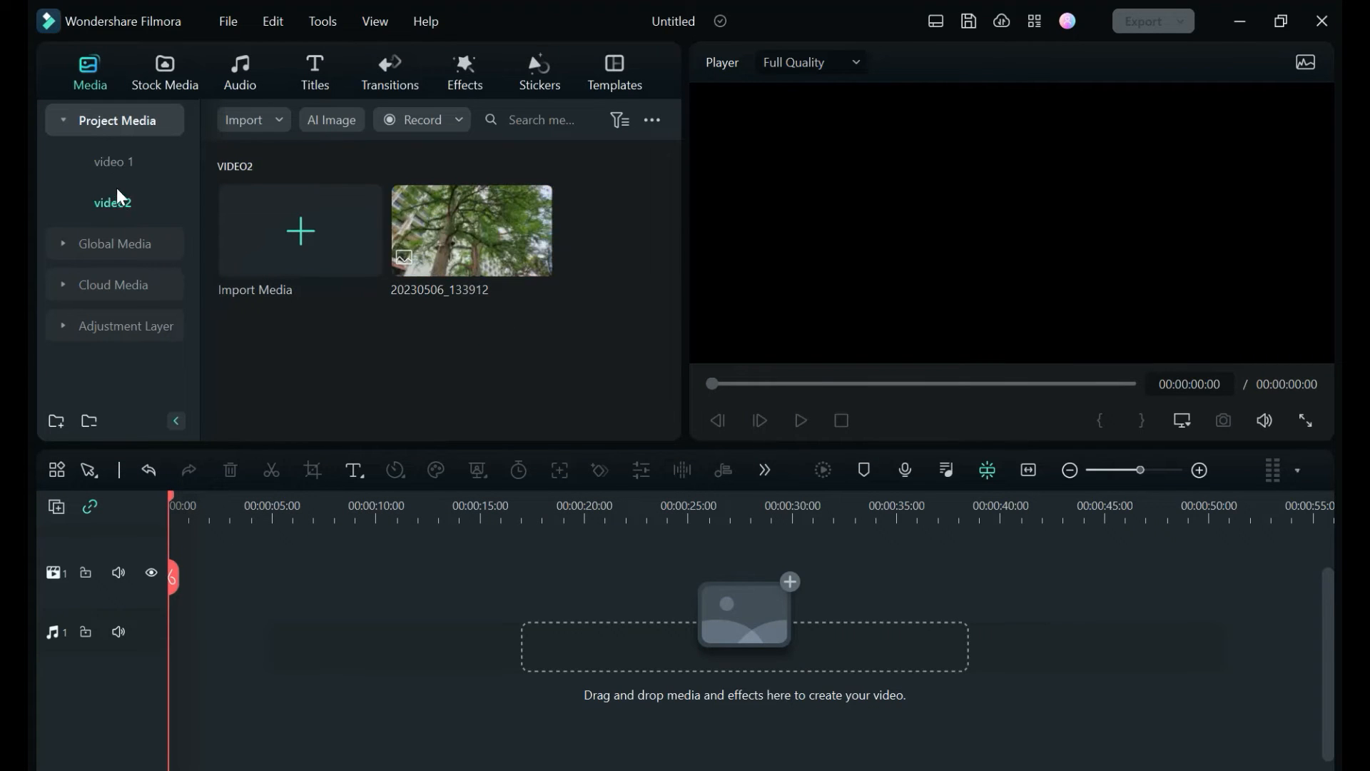
{"action": "left_click", "coordinate": [111, 162]}
{"action": "left_click", "coordinate": [113, 206]}
{"action": "left_click", "coordinate": [104, 162]}
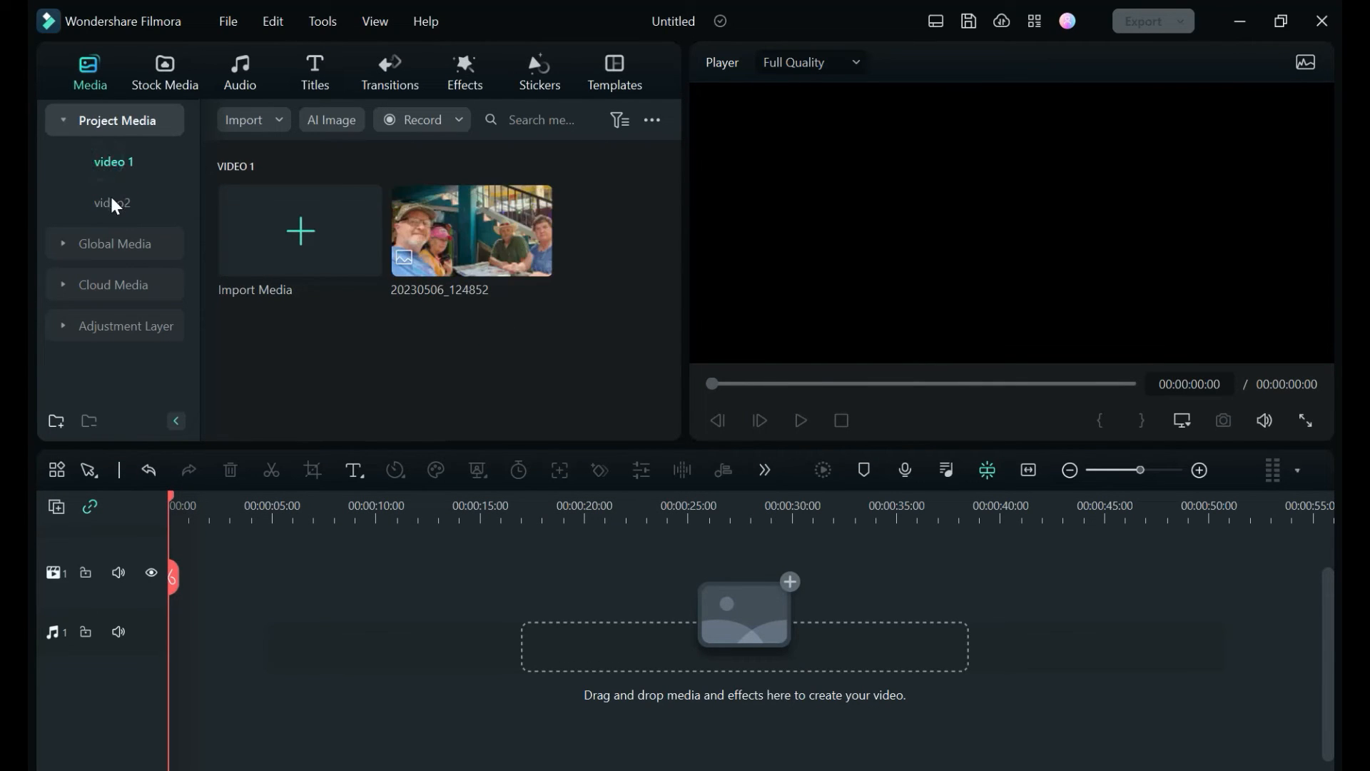
{"action": "left_click", "coordinate": [113, 203]}
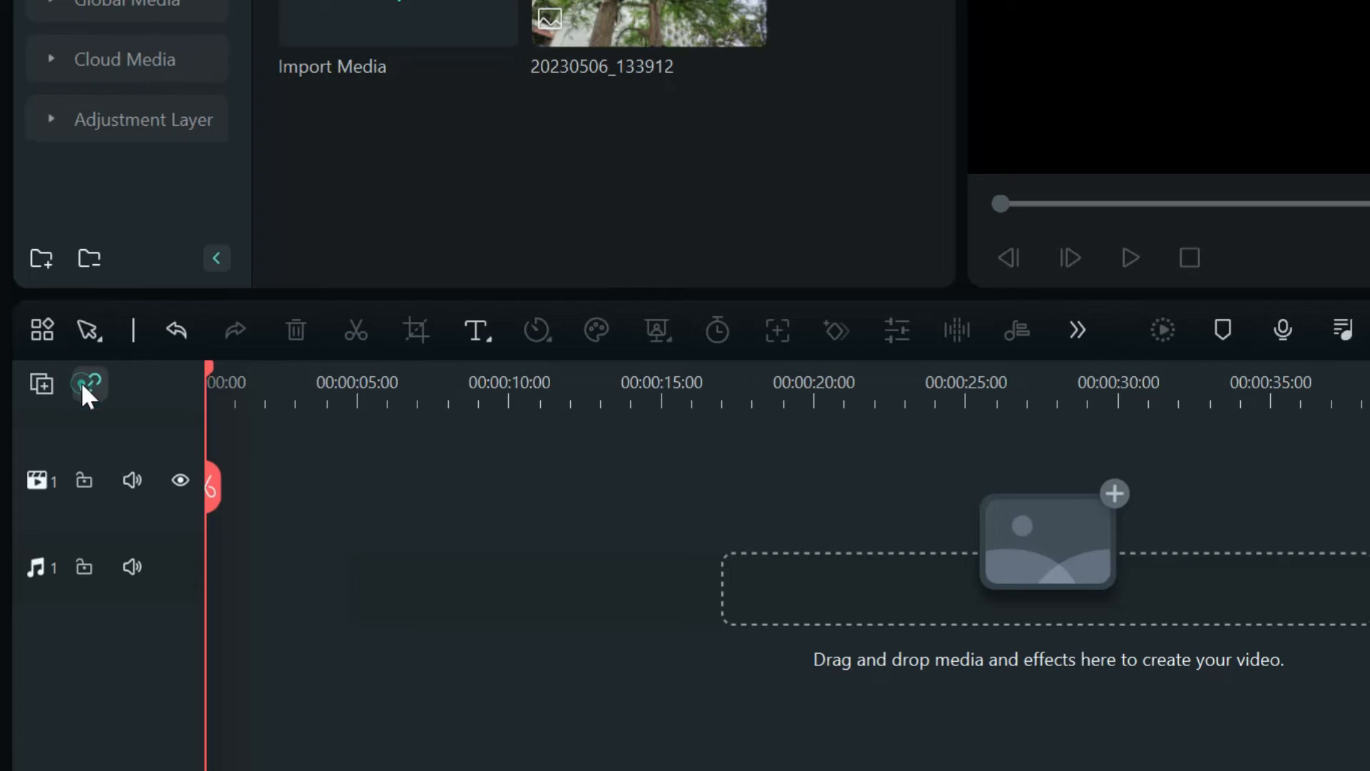
{"action": "left_click", "coordinate": [81, 381]}
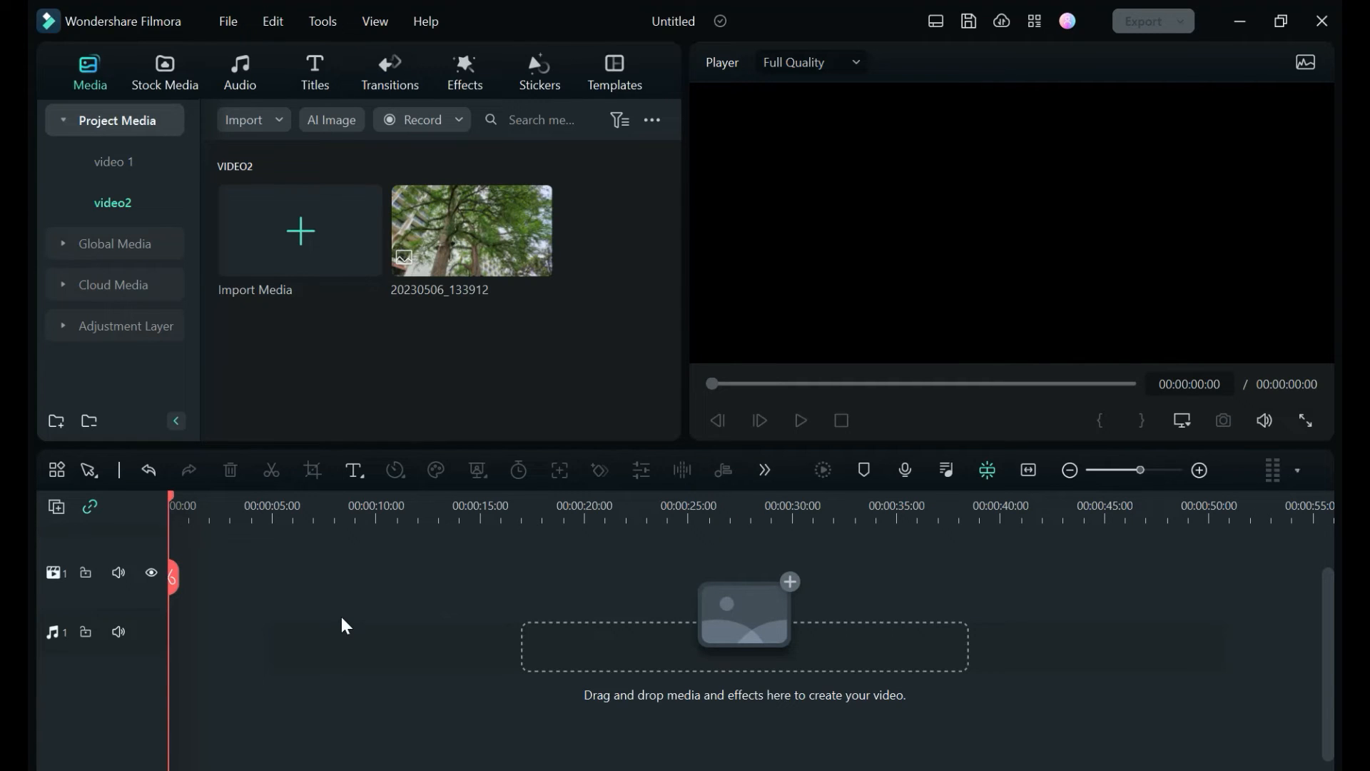
- Place photo 20230506_133912 from video2 at the start of video track 1, and photo 20230506_124852 from video 1 directly after it
{"action": "left_click", "coordinate": [467, 246]}
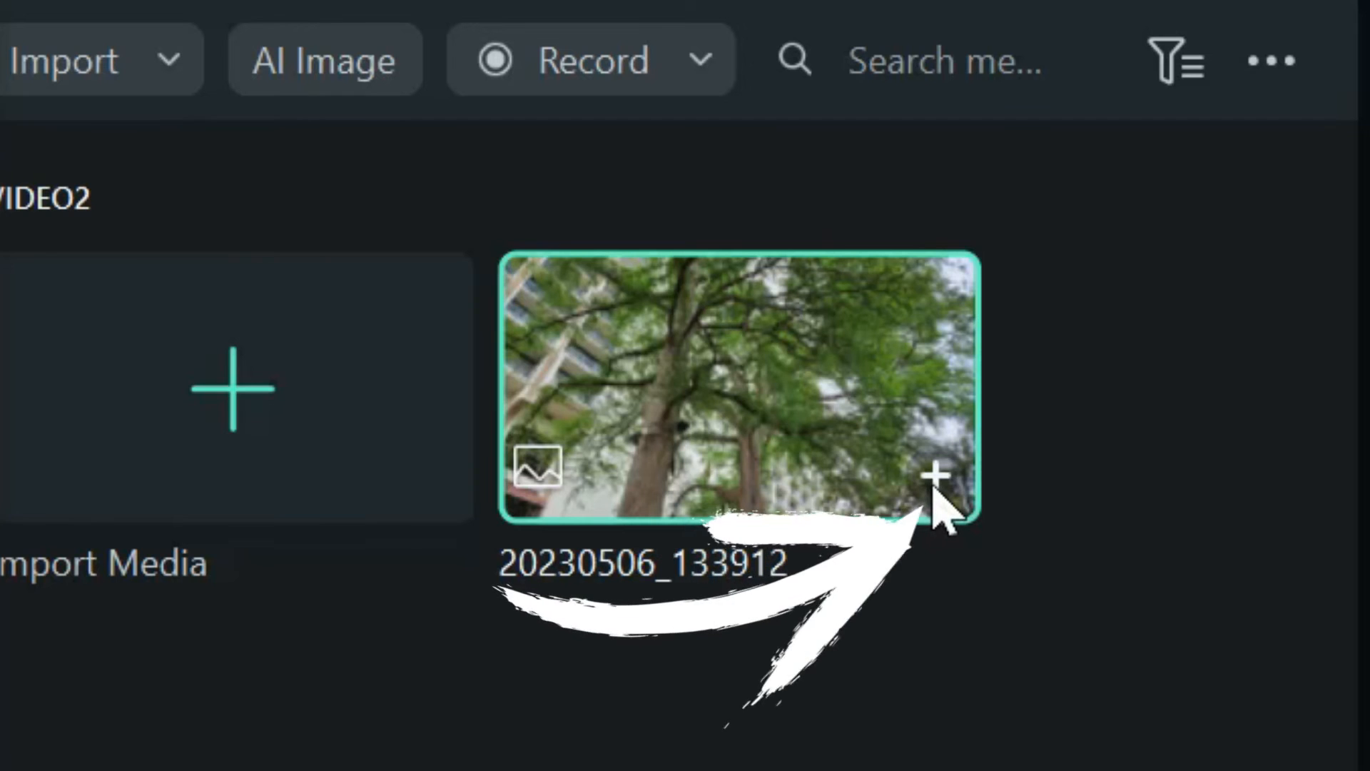
{"action": "left_click", "coordinate": [934, 477]}
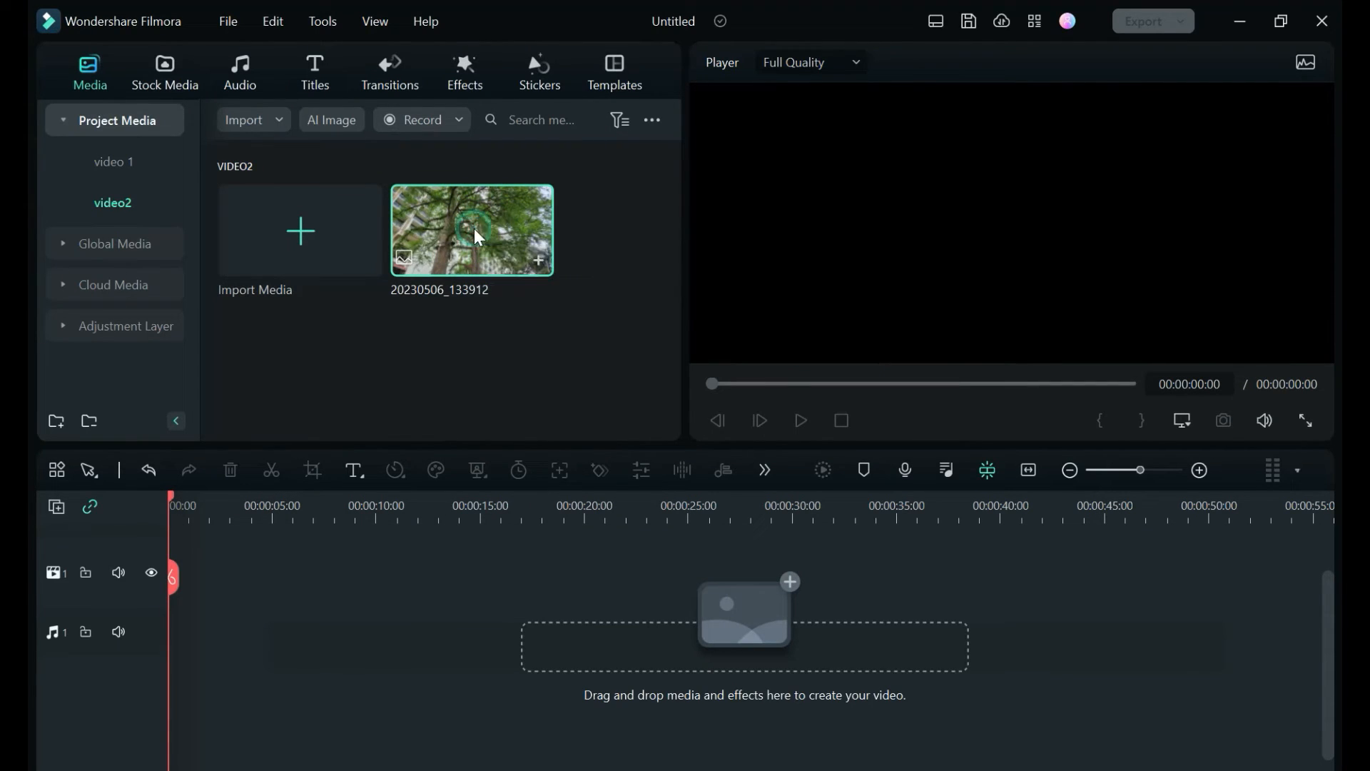
{"action": "left_click_drag", "start_coordinate": [474, 231], "coordinate": [180, 603]}
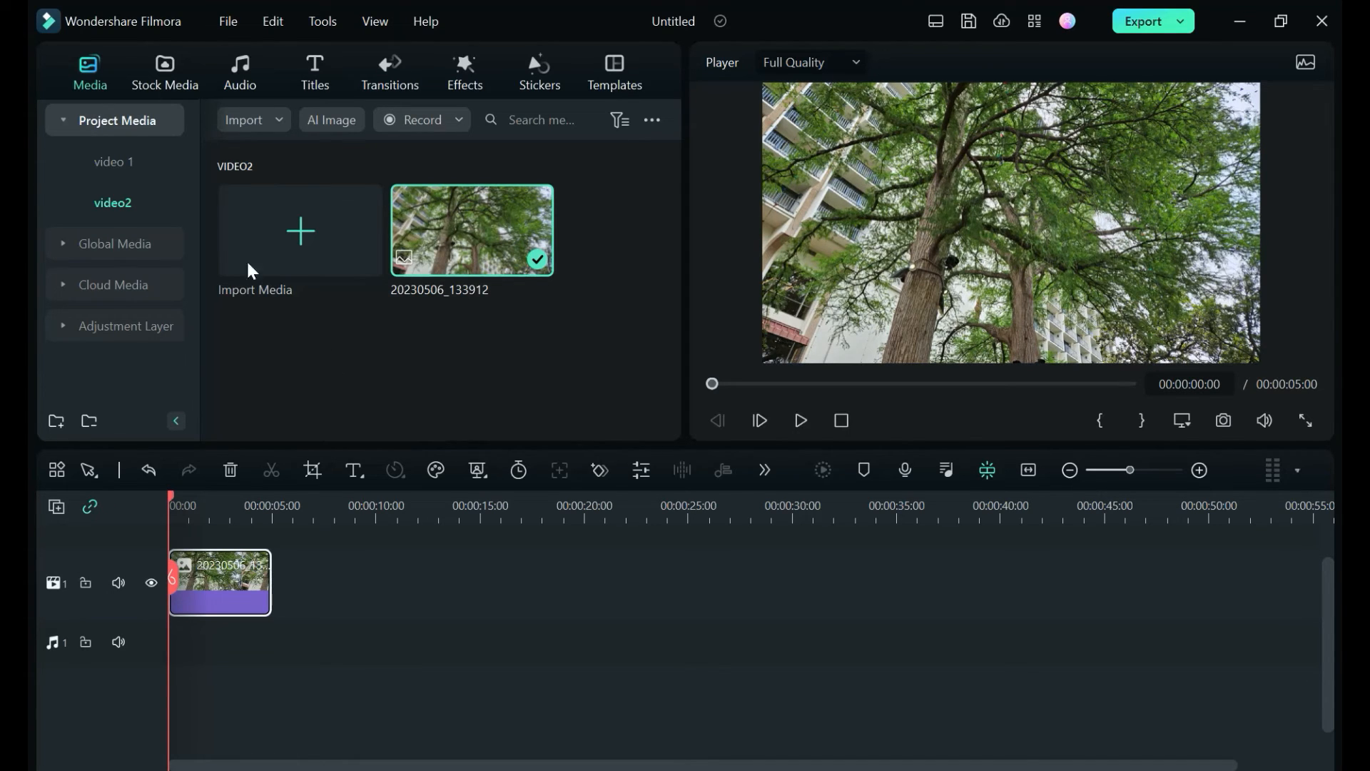
{"action": "left_click", "coordinate": [121, 158]}
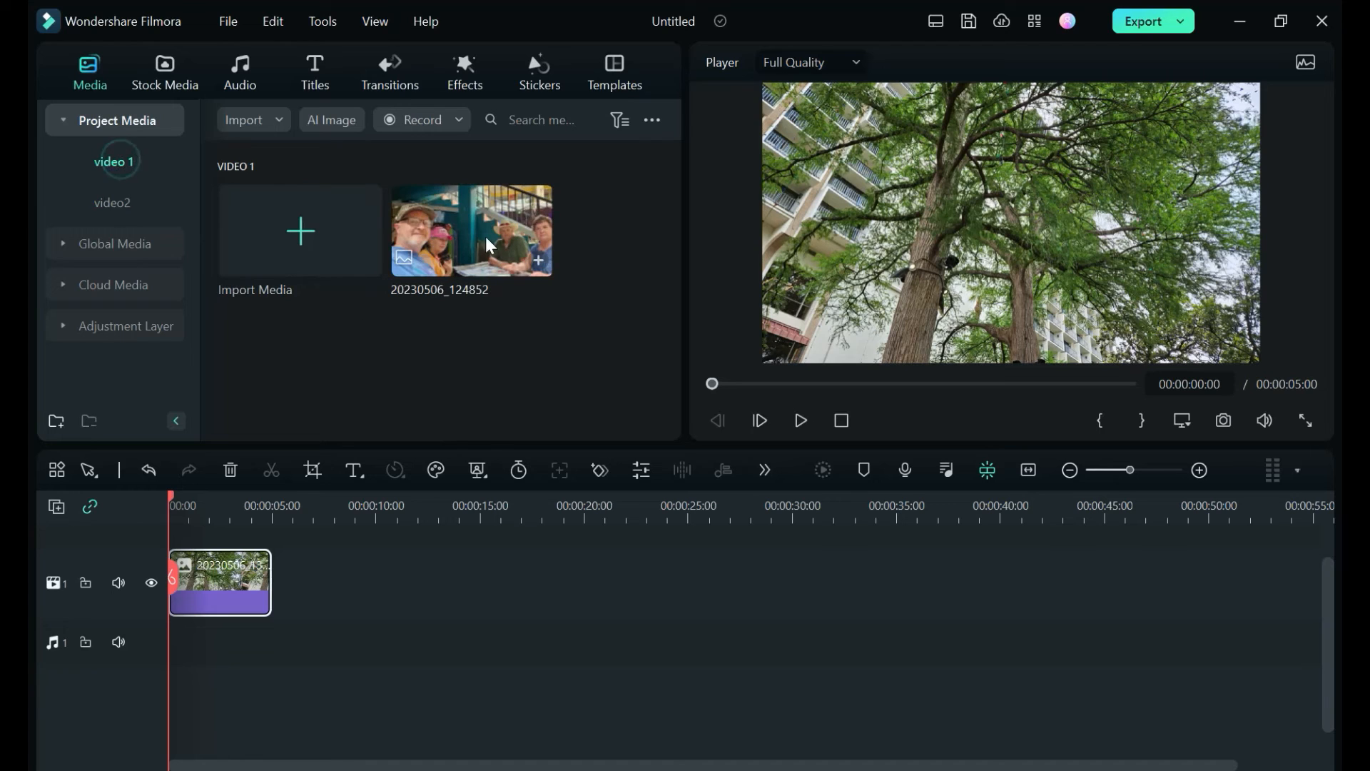
{"action": "left_click_drag", "start_coordinate": [484, 232], "coordinate": [284, 626]}
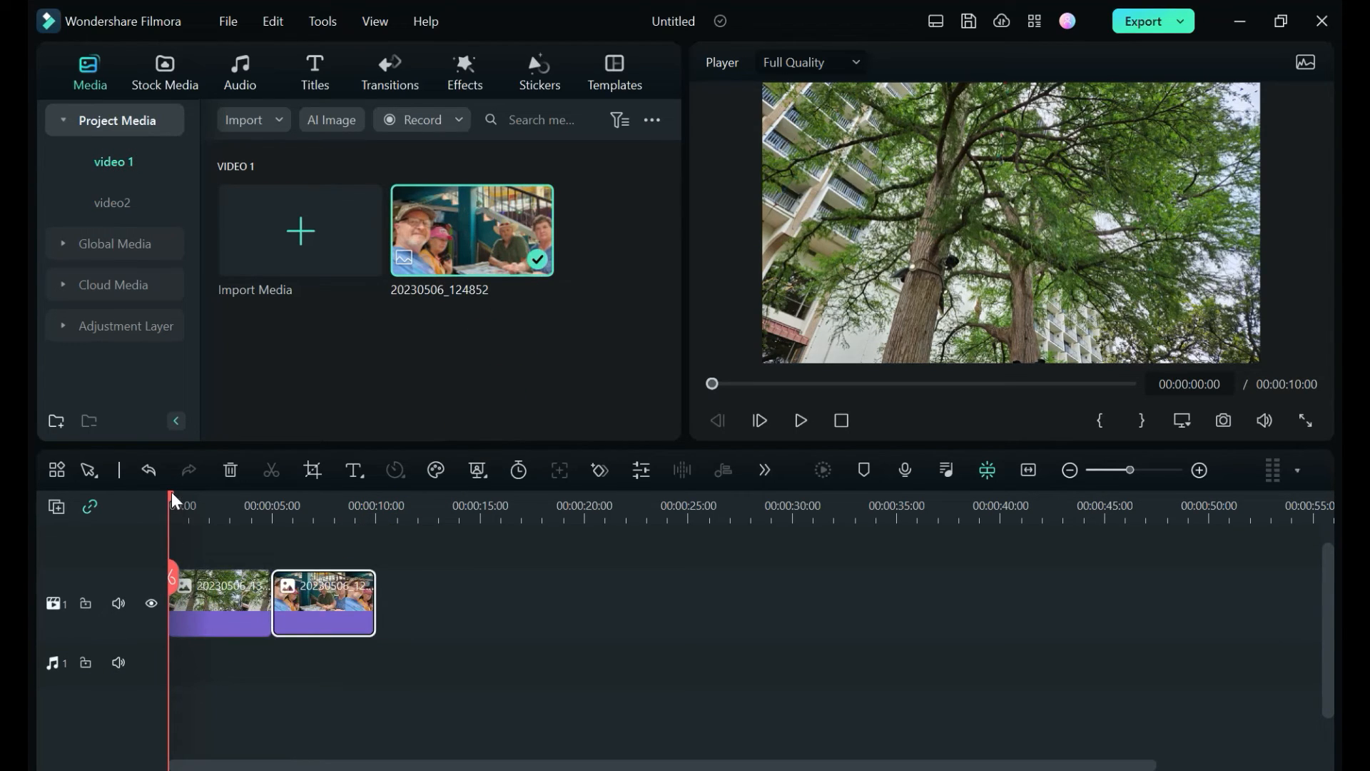
- Move the second clip along video track 1 to leave a gap, and snap it back against the first clip
{"action": "left_click_drag", "start_coordinate": [175, 500], "coordinate": [143, 506]}
{"action": "left_click_drag", "start_coordinate": [295, 599], "coordinate": [339, 610]}
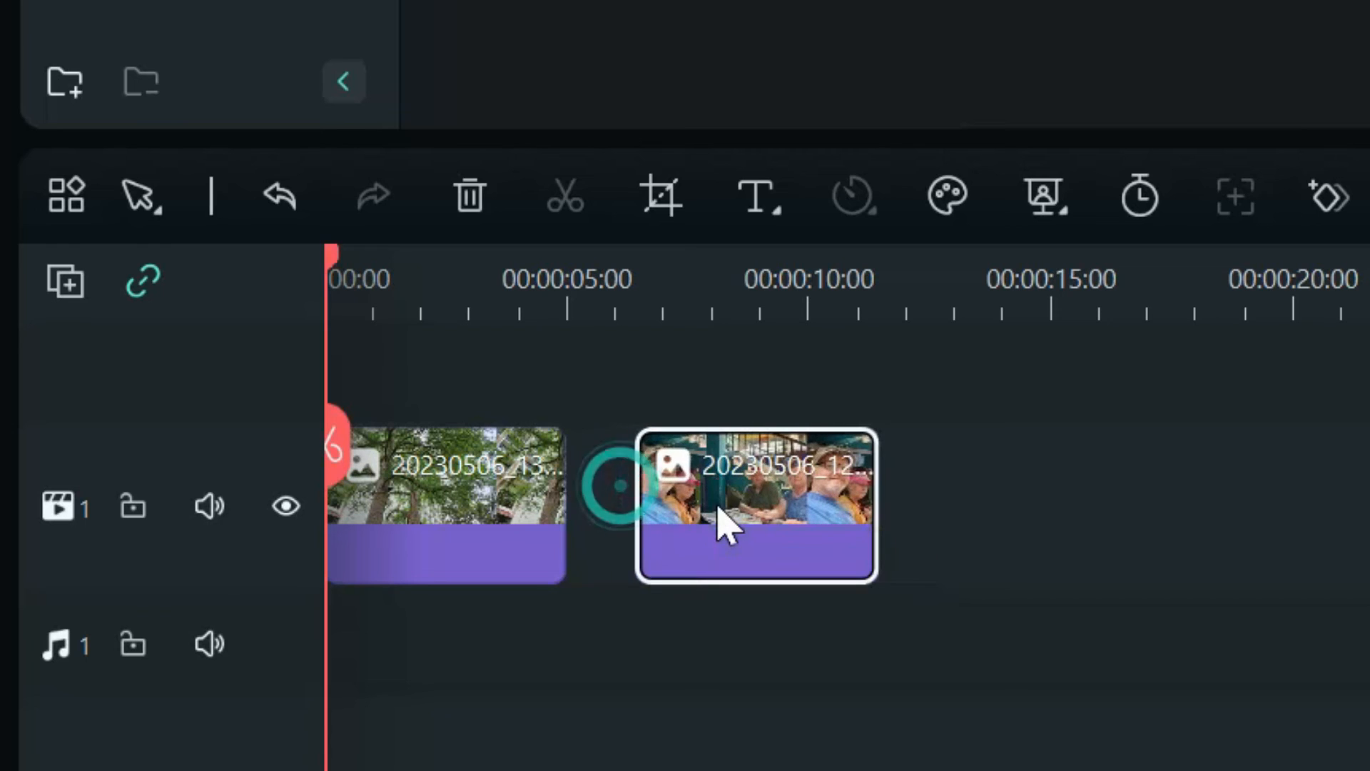
{"action": "left_click_drag", "start_coordinate": [724, 524], "coordinate": [648, 490]}
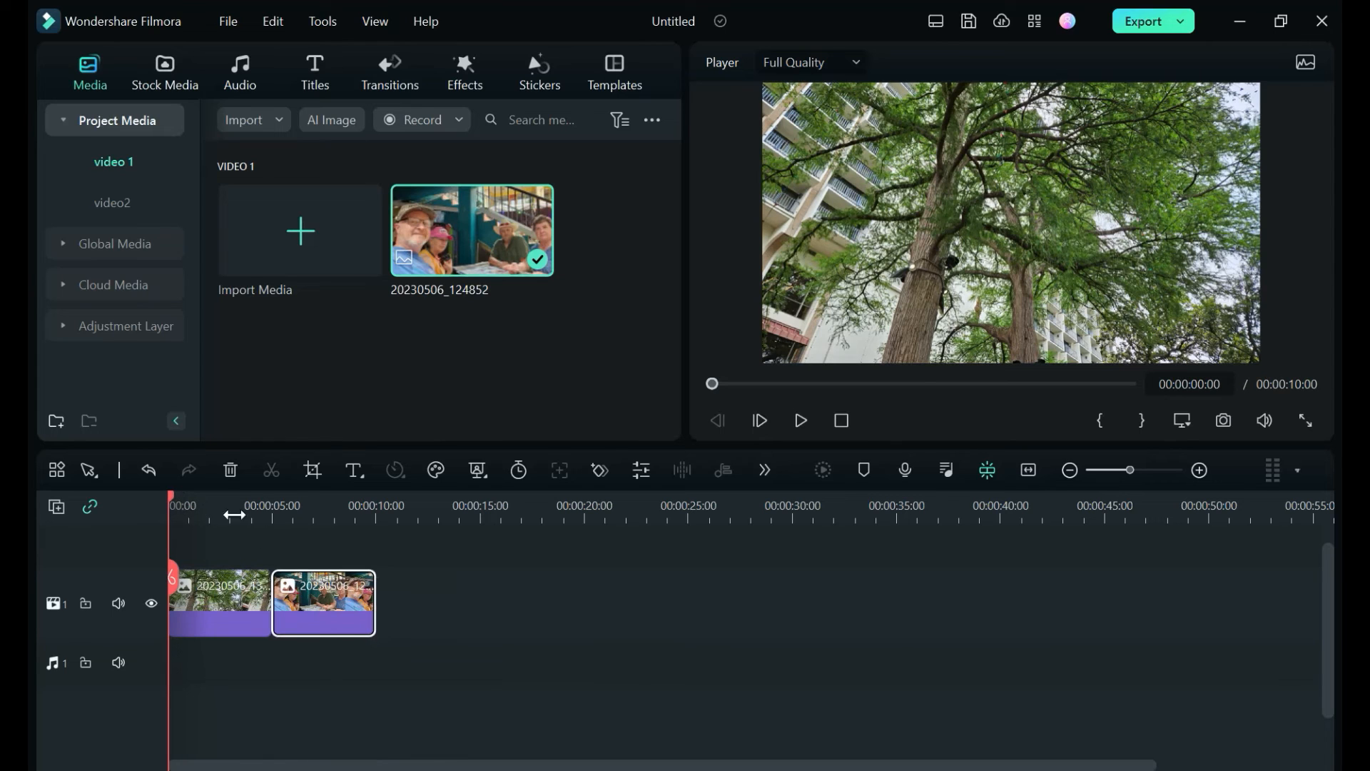
- Stretch the timeline scale so the two clips span most of the timeline's width
{"action": "left_click_drag", "start_coordinate": [318, 508], "coordinate": [479, 502]}
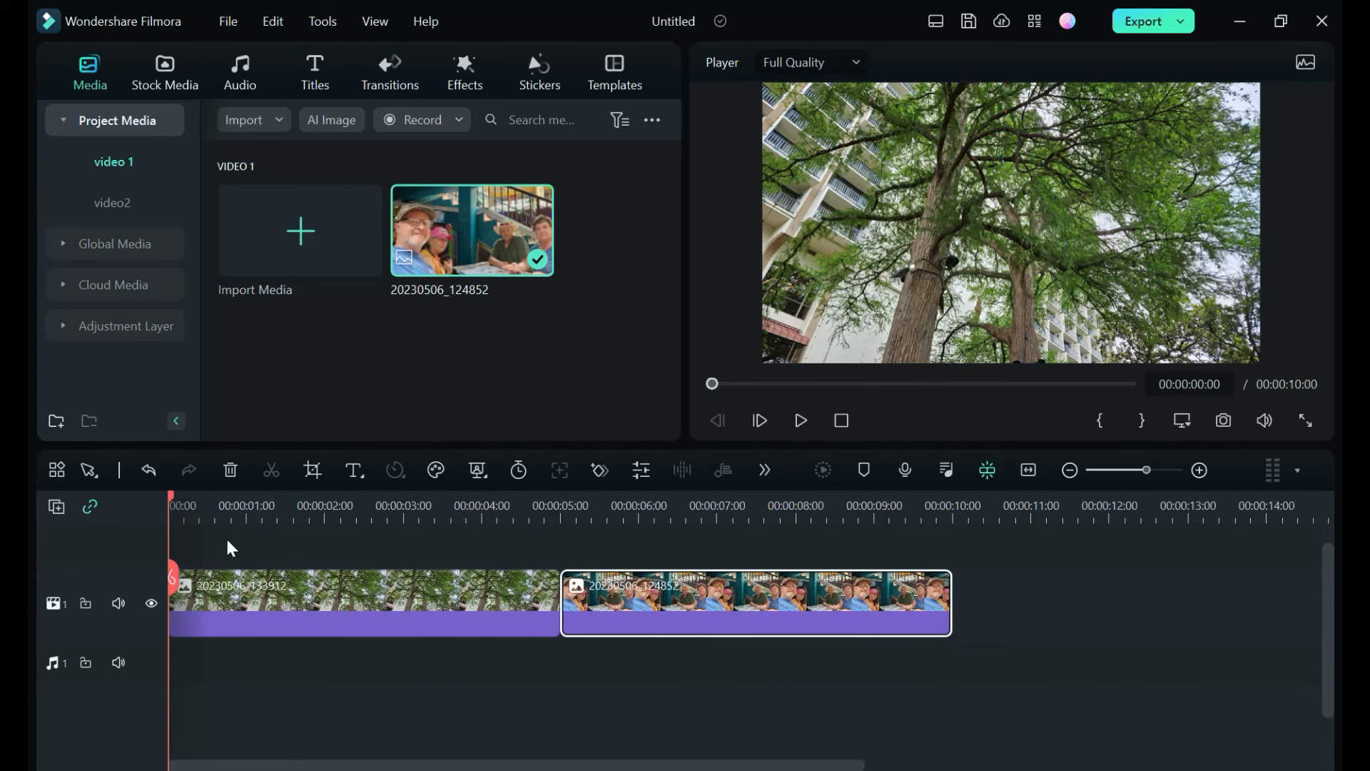
{"action": "left_click_drag", "start_coordinate": [177, 507], "coordinate": [129, 520]}
- Look at the options for saving the project as a new project file, and leave without saving
{"action": "left_click", "coordinate": [229, 22]}
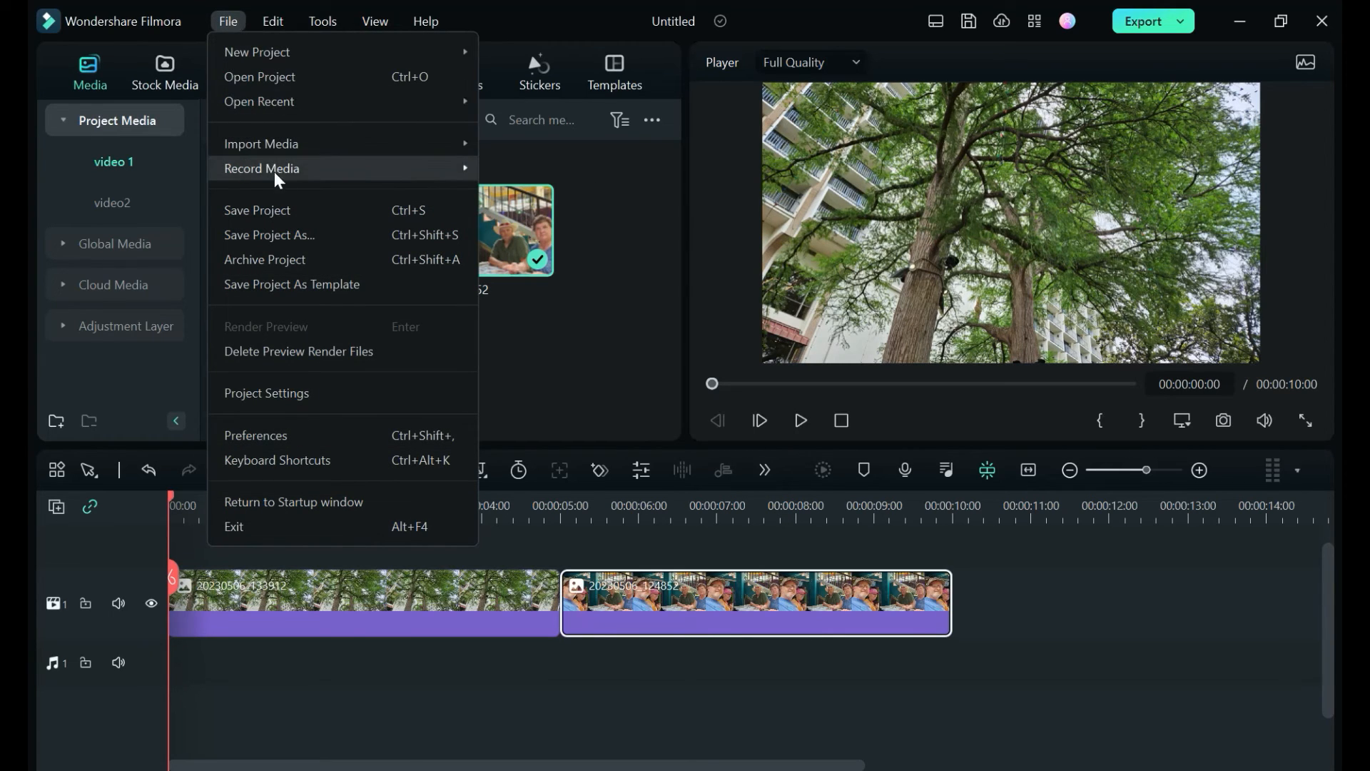
{"action": "left_click", "coordinate": [265, 238]}
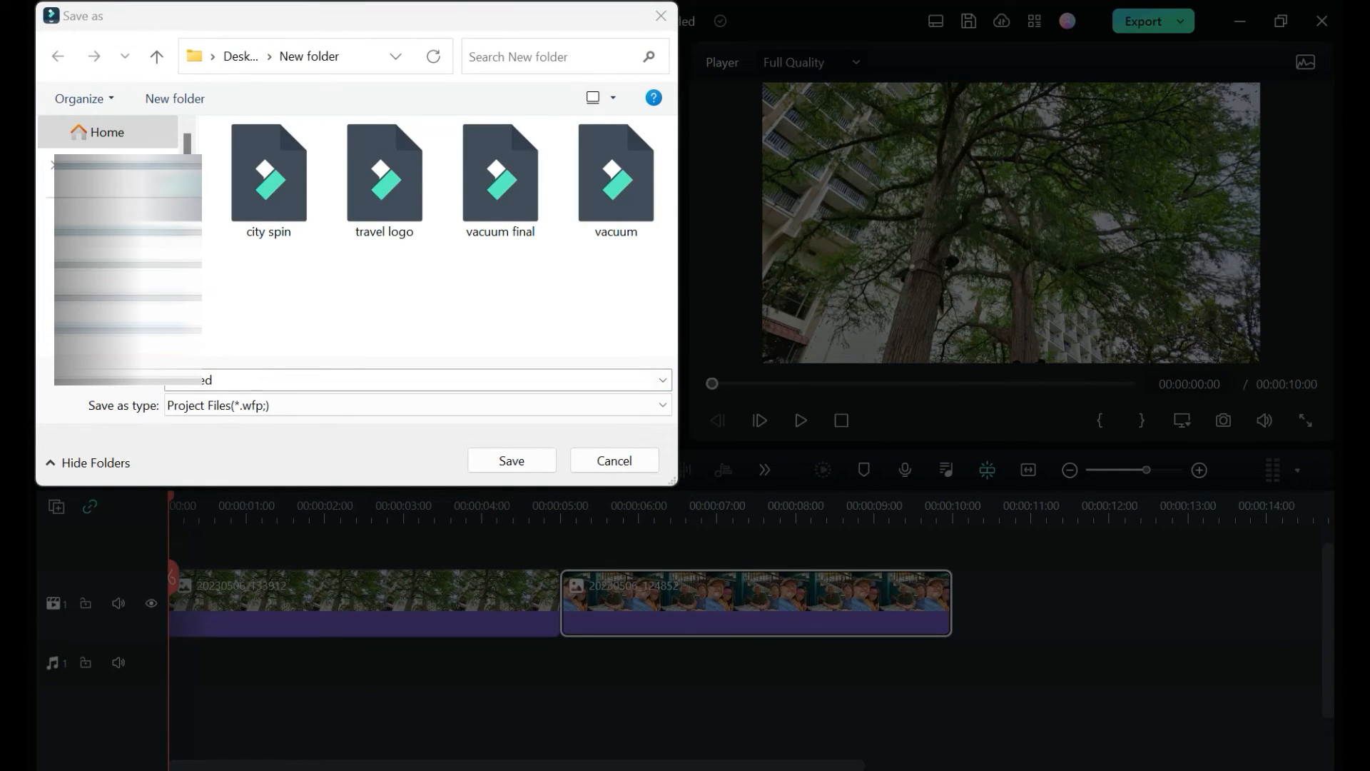
{"action": "left_click", "coordinate": [612, 461]}
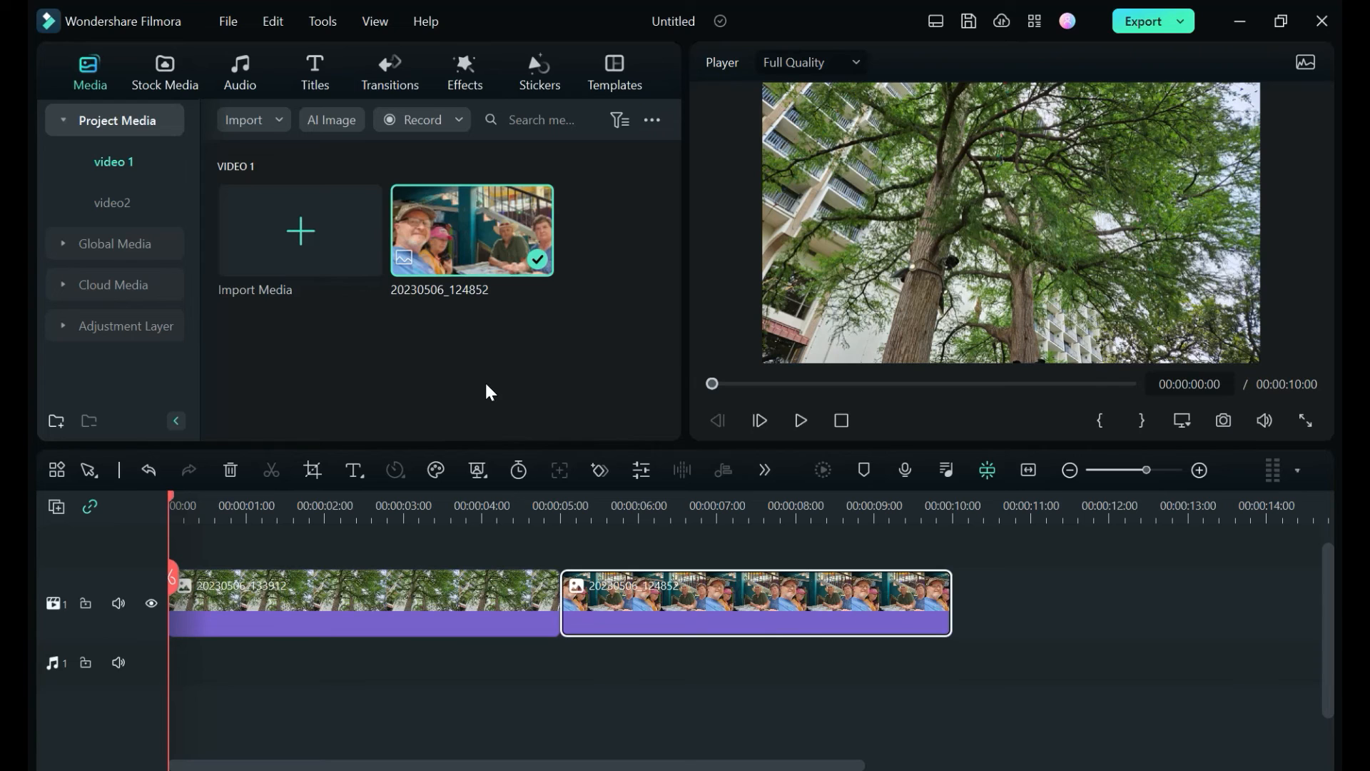
- Review the editing defaults and the save settings in the preferences, and leave them as they are
{"action": "left_click", "coordinate": [237, 23]}
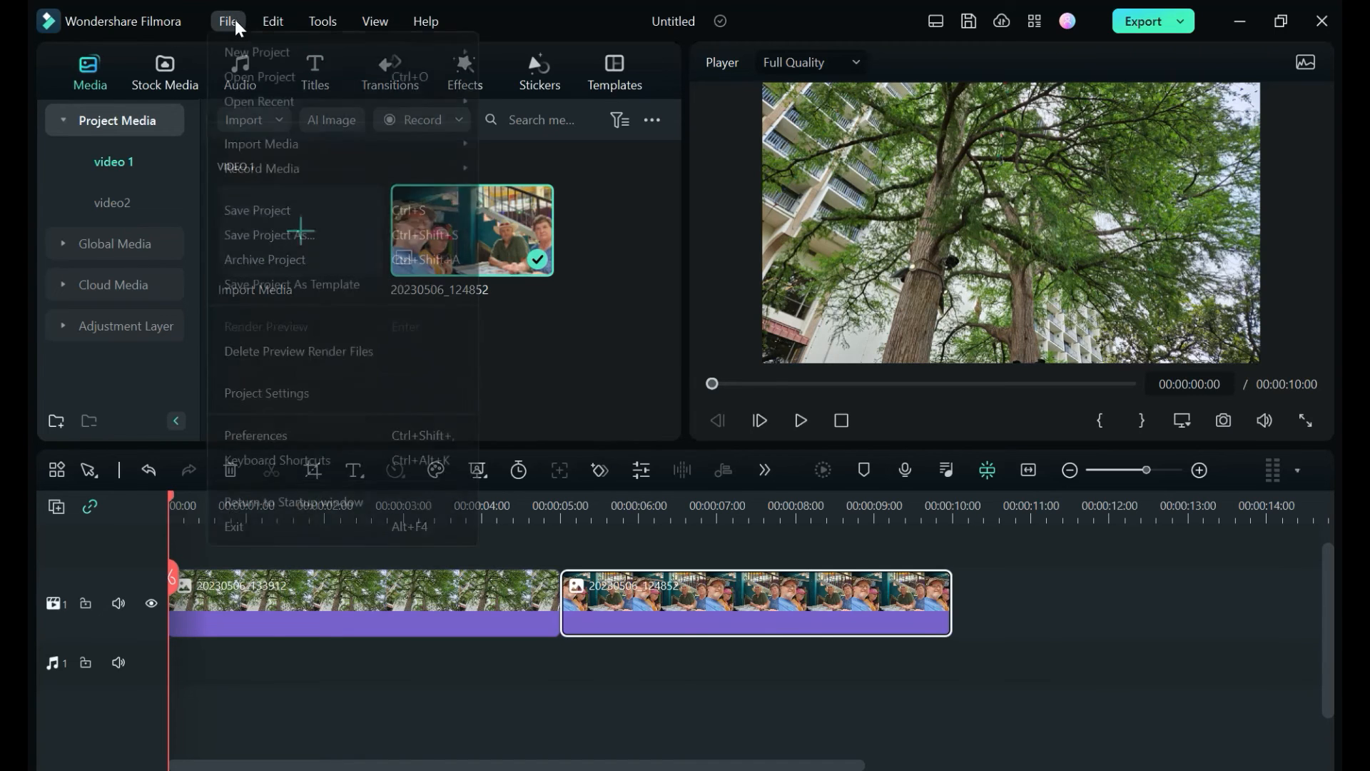
{"action": "left_click", "coordinate": [278, 436]}
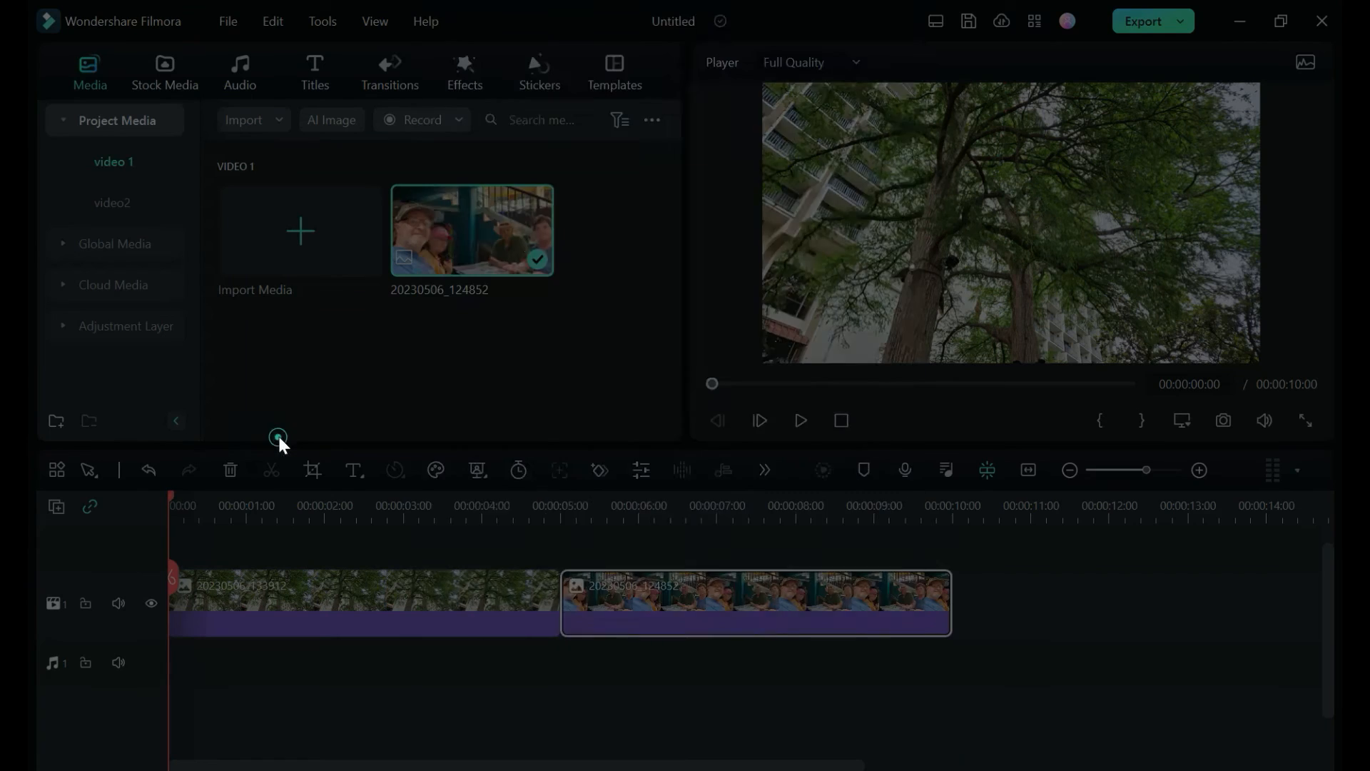
{"action": "left_click", "coordinate": [682, 79]}
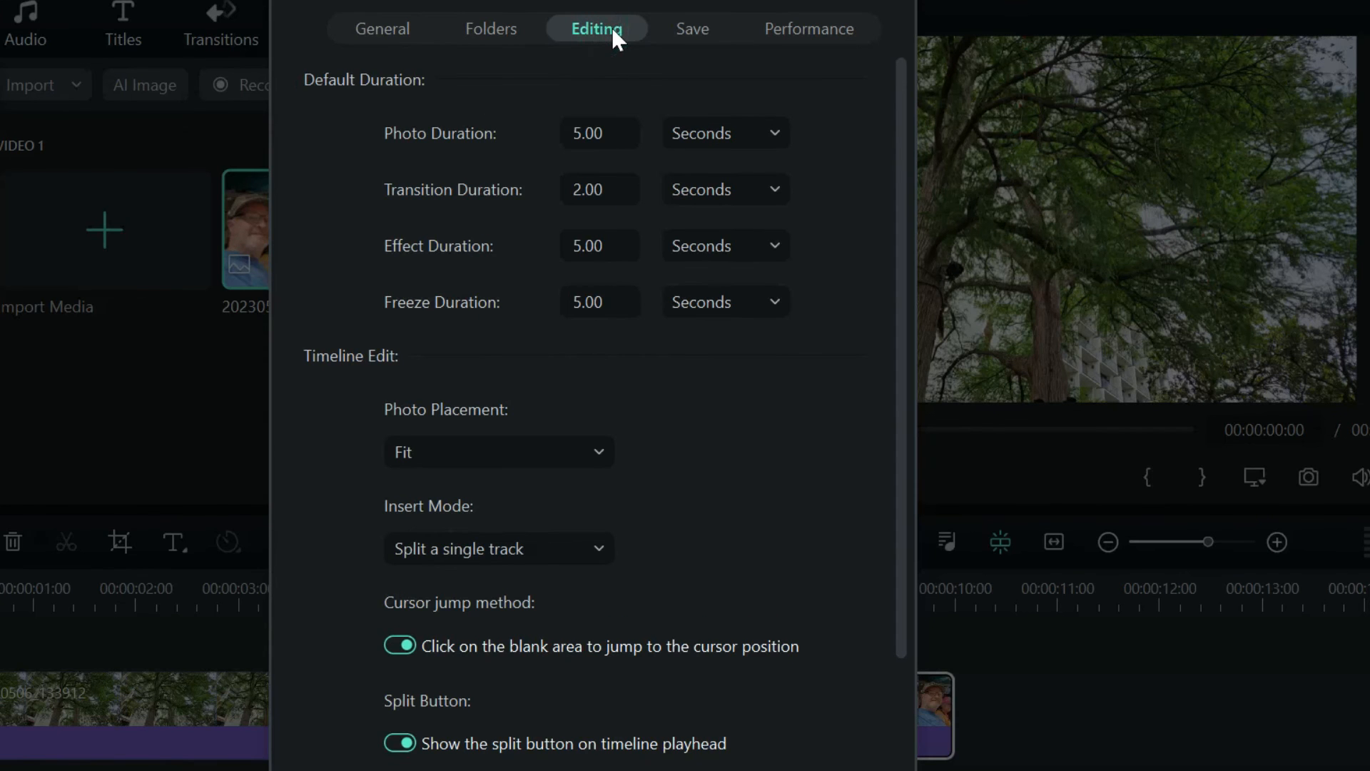
{"action": "left_click", "coordinate": [691, 30]}
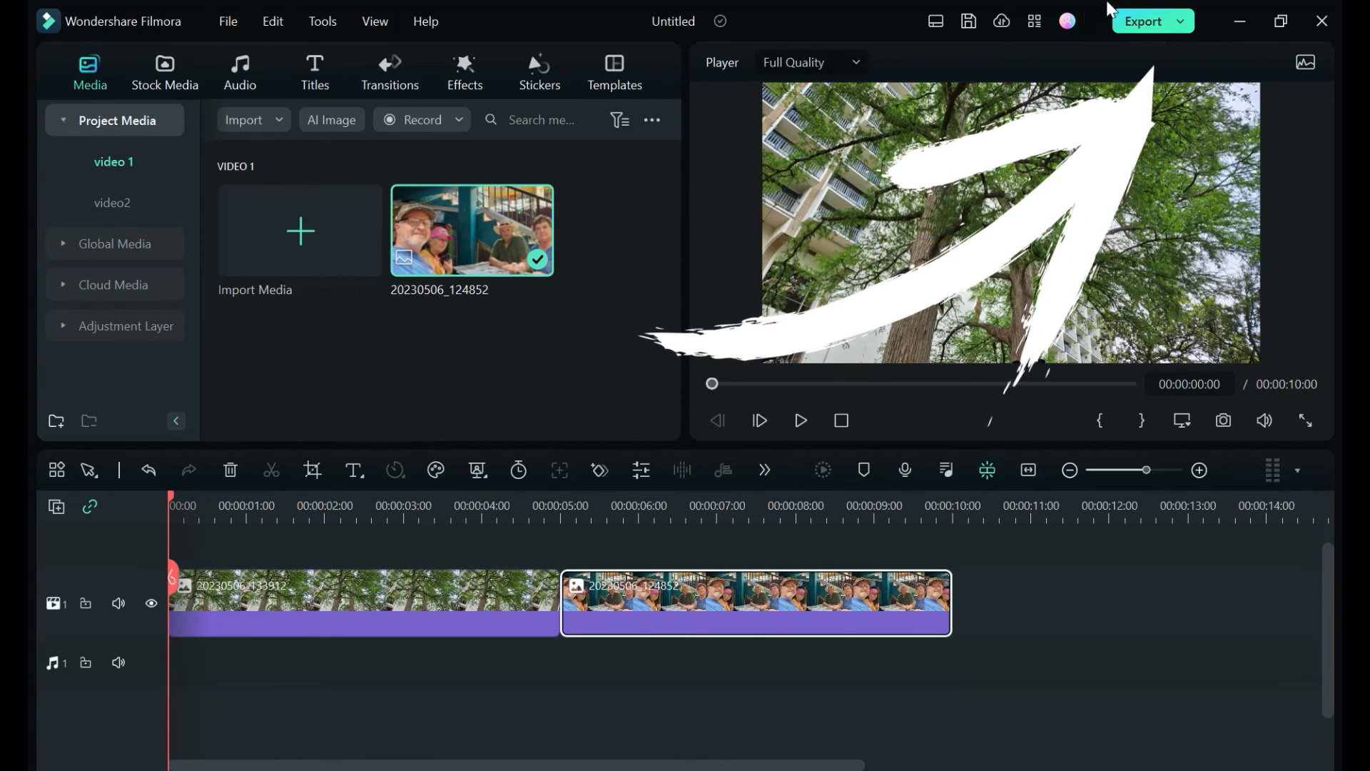
- Set up a local MP4 export of the project at 1920x1080 with the file name "name"
{"action": "left_click", "coordinate": [1146, 21]}
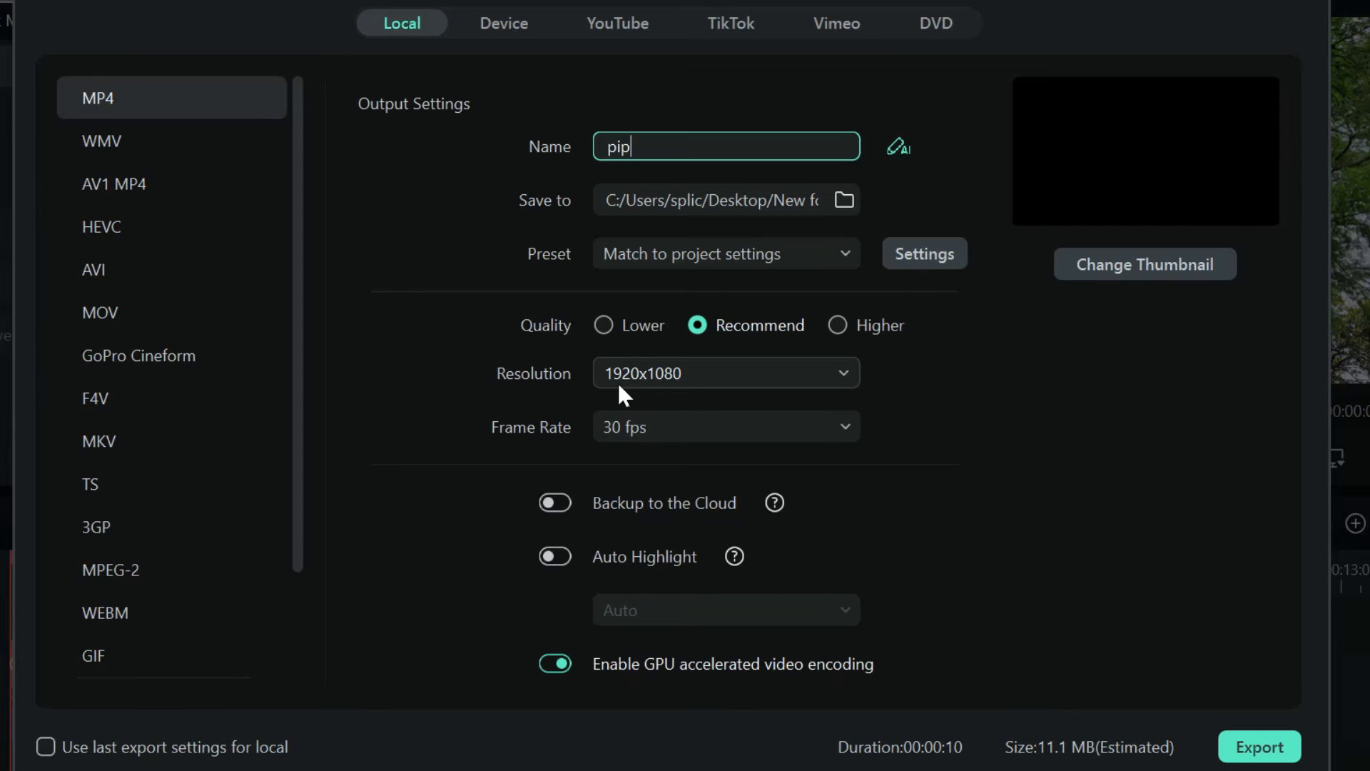
{"action": "left_click", "coordinate": [695, 374]}
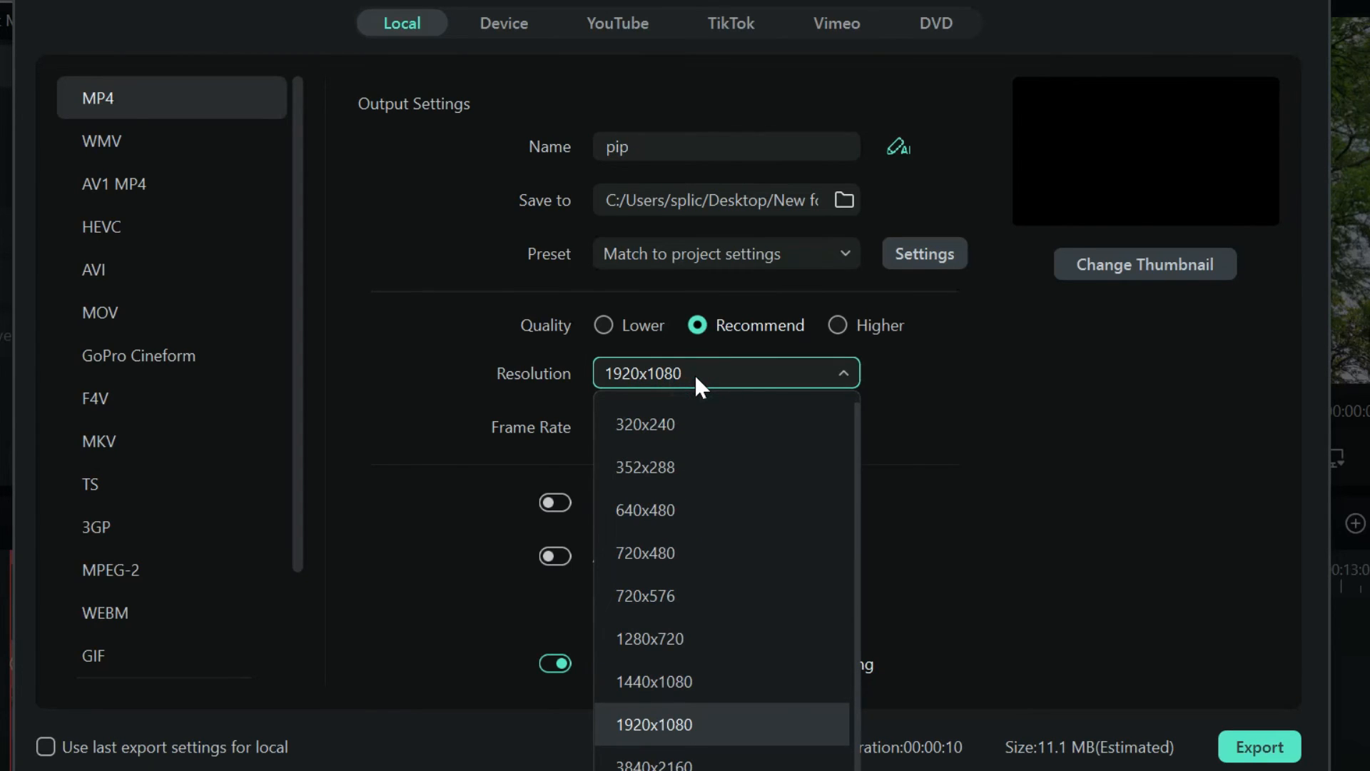
{"action": "left_click", "coordinate": [695, 375]}
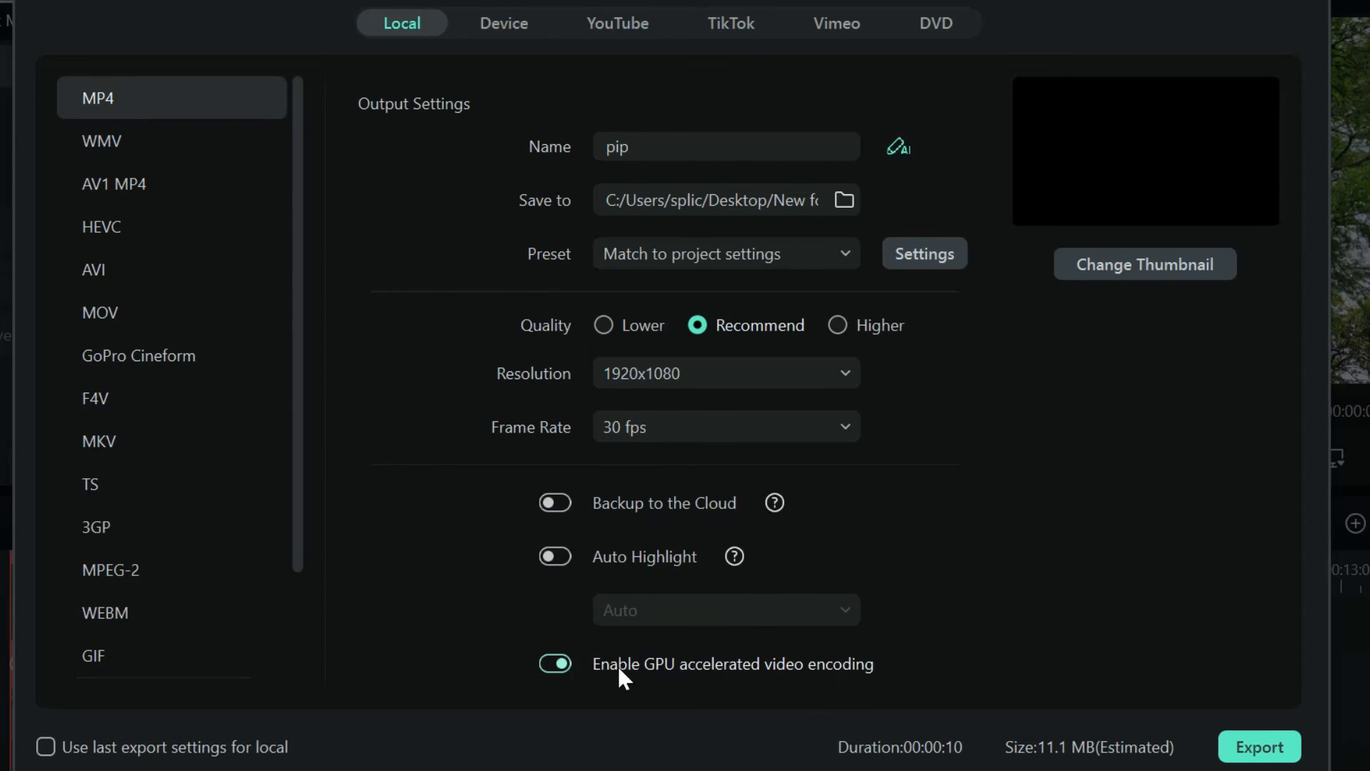
{"action": "left_click", "coordinate": [660, 146]}
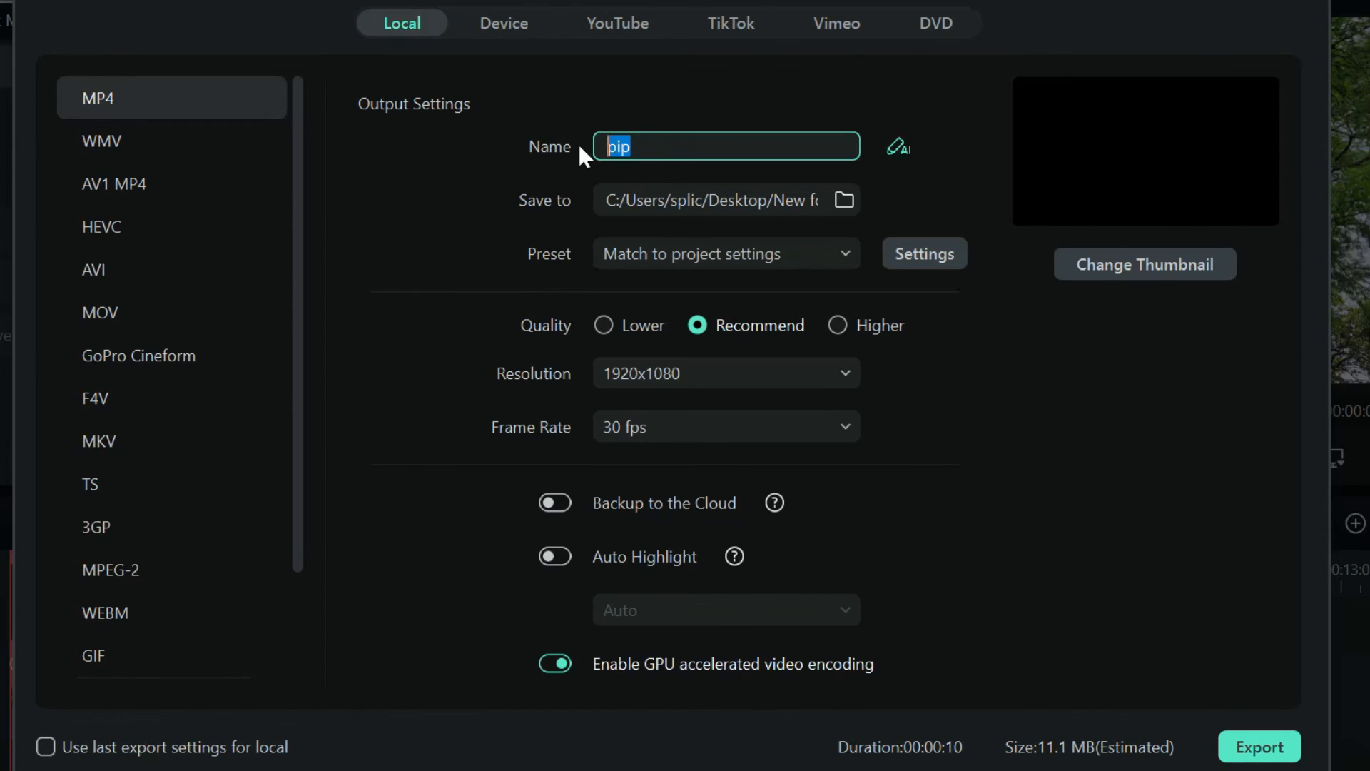
{"action": "type", "text": "name"}
- Check the export's save folder and its detailed video and audio encoding settings without changing them
{"action": "left_click", "coordinate": [844, 201]}
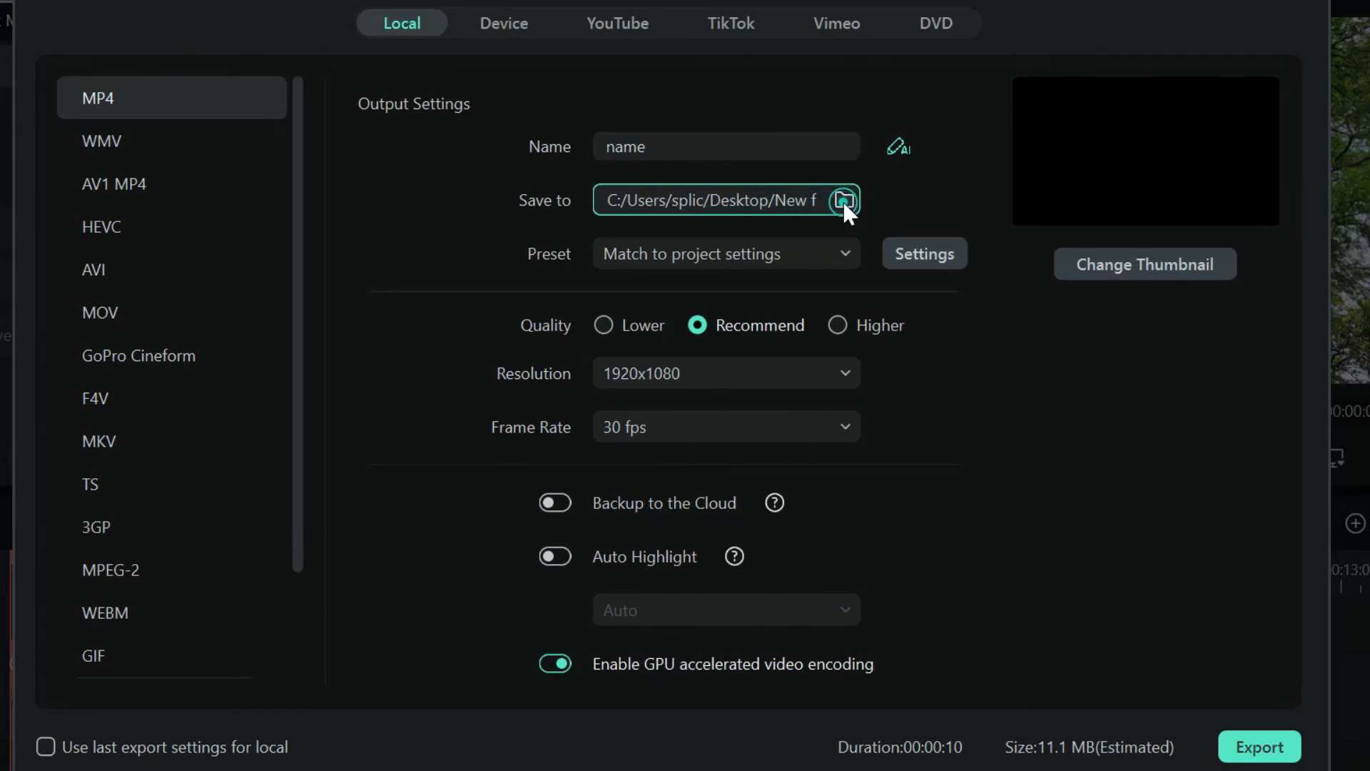
{"action": "left_click", "coordinate": [828, 0]}
{"action": "left_click", "coordinate": [943, 261]}
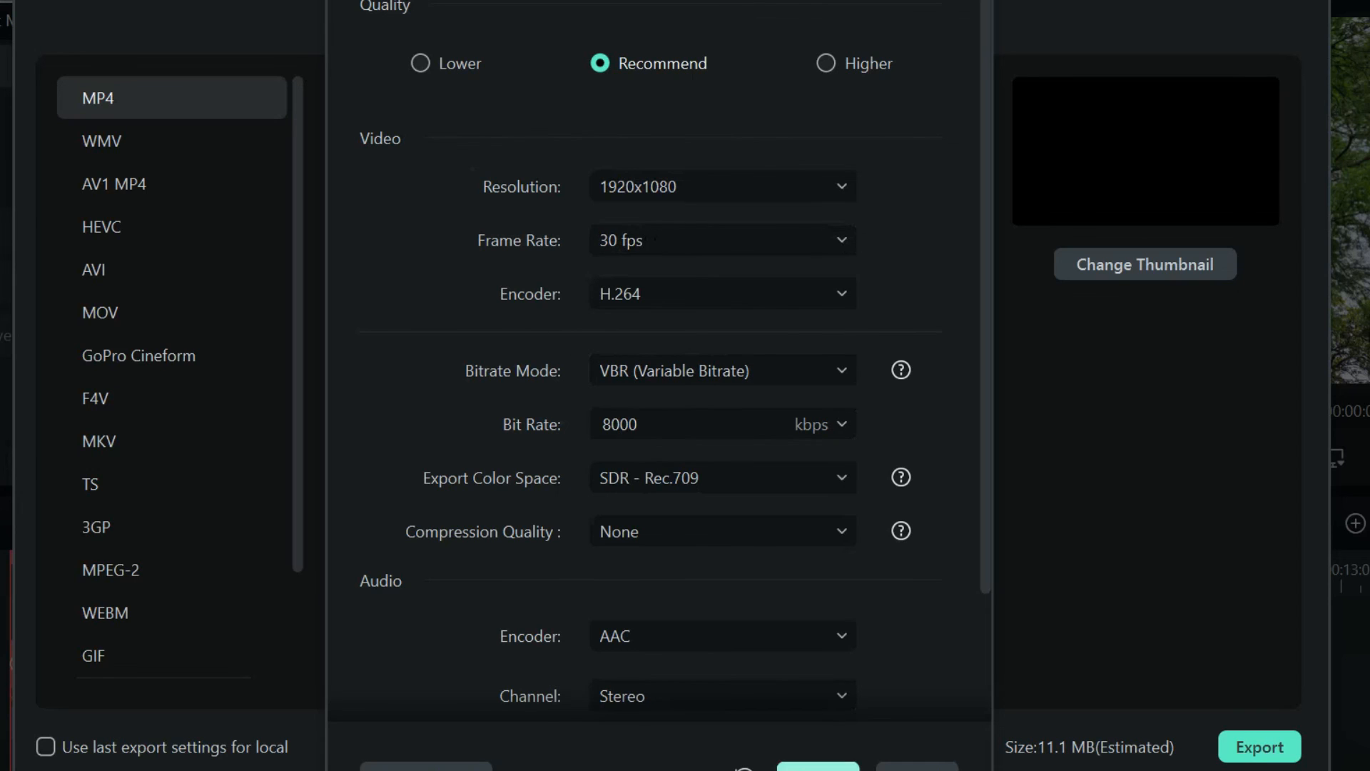
{"action": "left_click", "coordinate": [912, 769]}
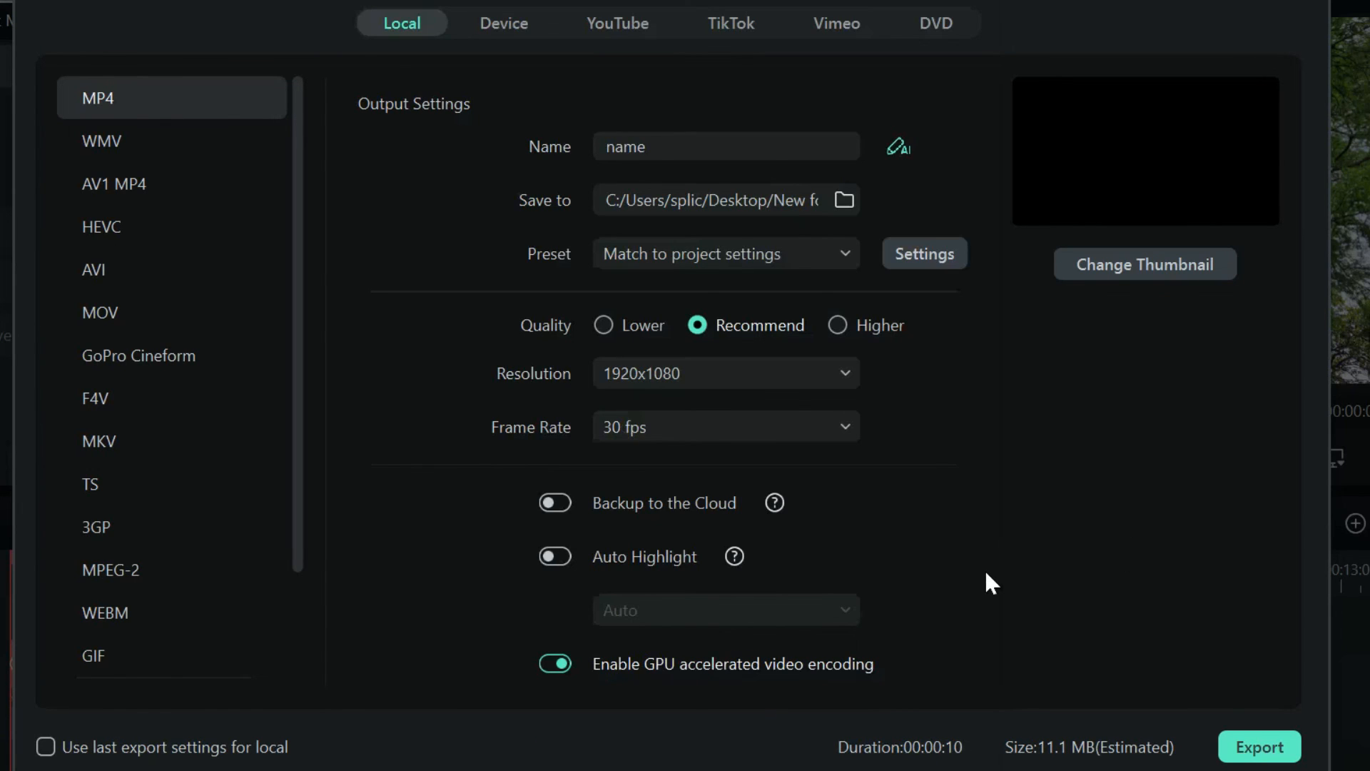
- Export the video, check the exported MP4 file in its output folder, and return to the project
{"action": "left_click", "coordinate": [1260, 747]}
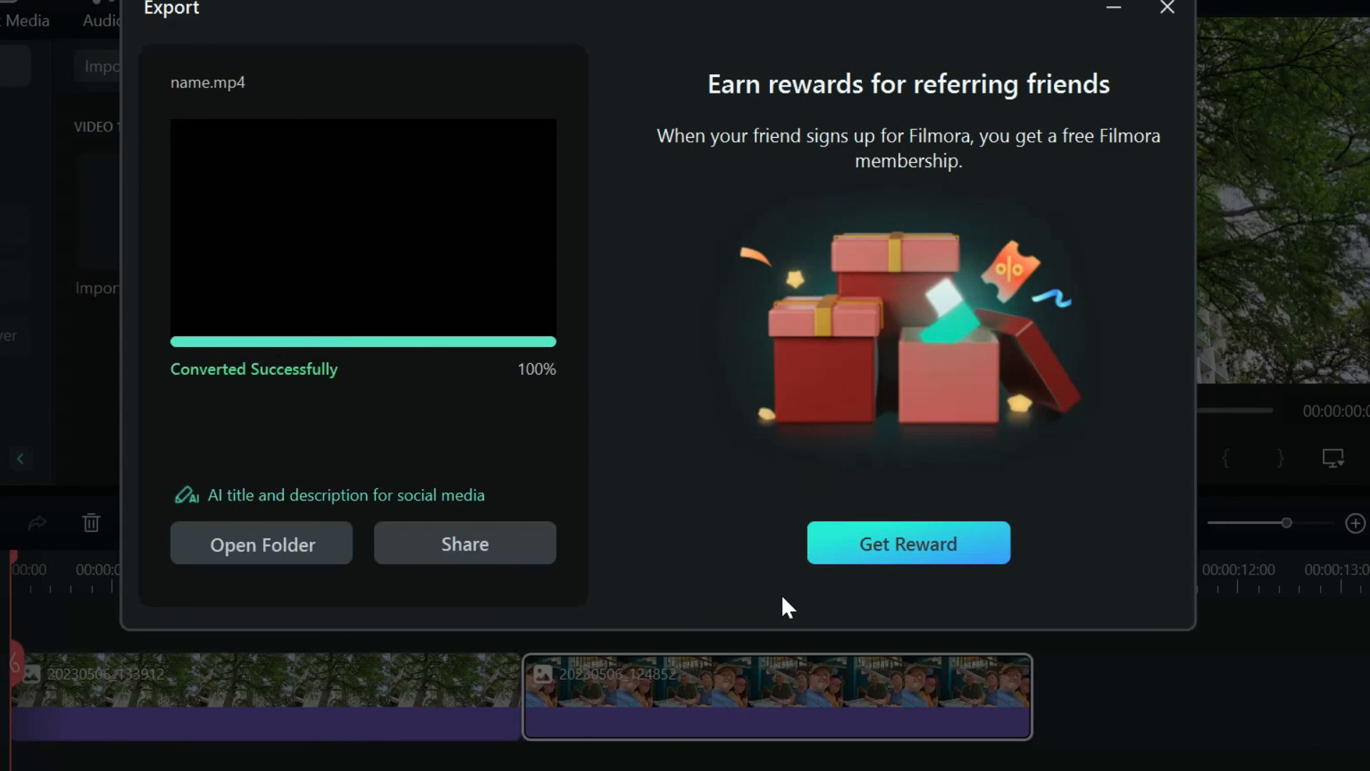
{"action": "left_click", "coordinate": [272, 546]}
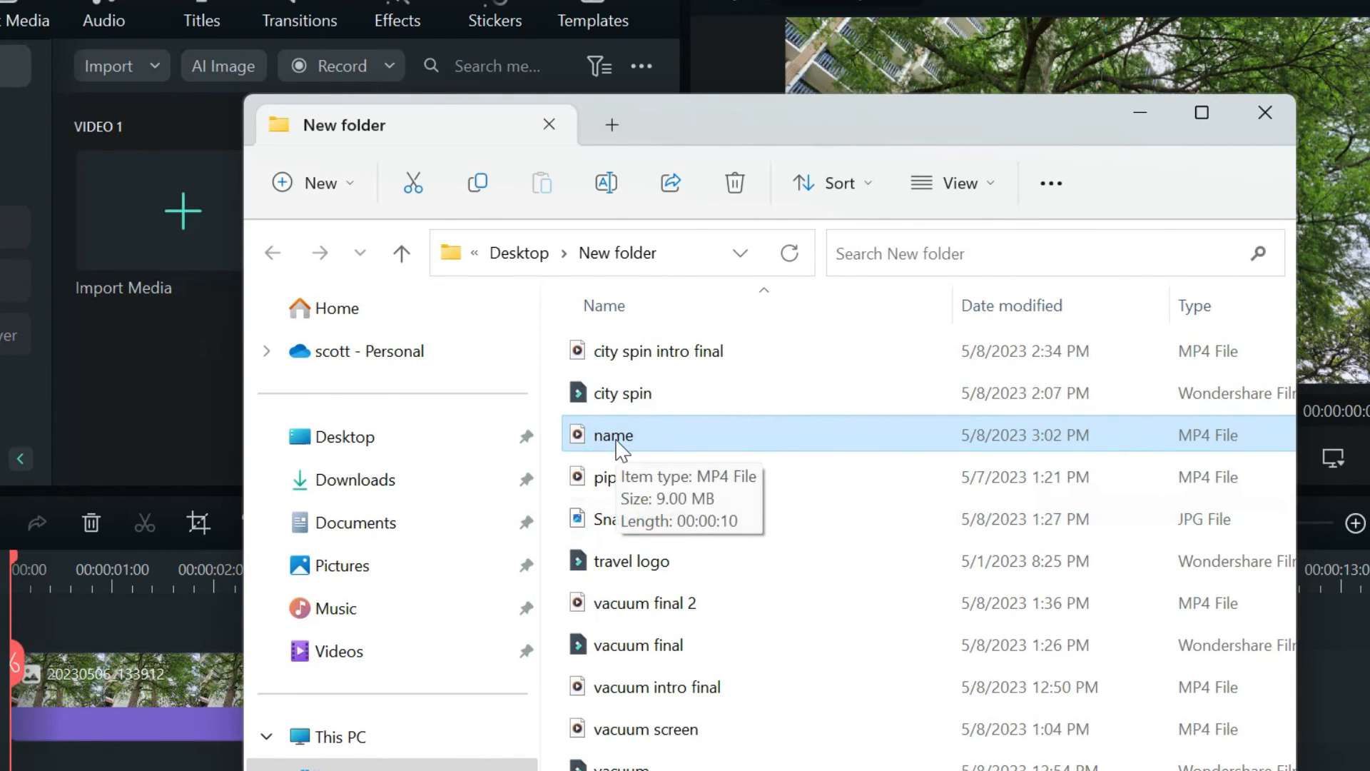
{"action": "left_click", "coordinate": [1266, 111]}
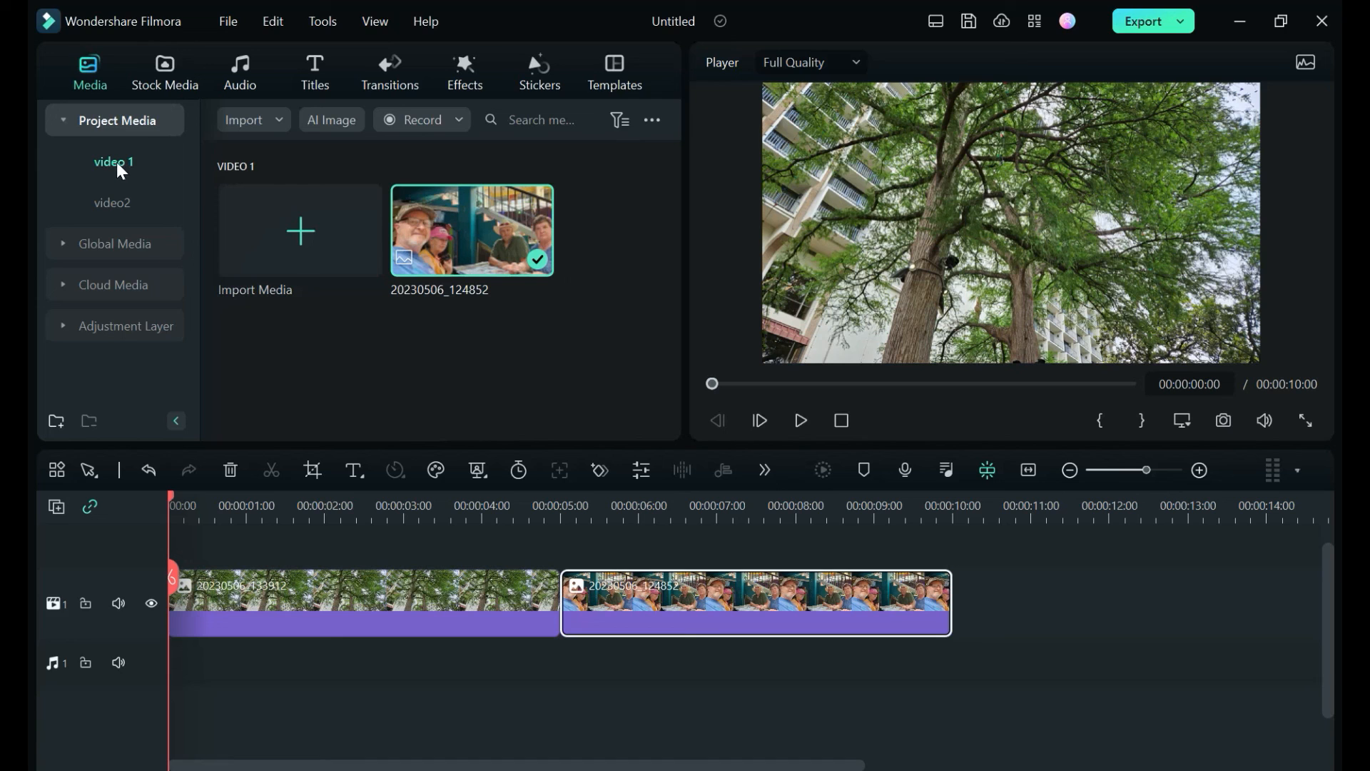
- Look at the files available for import into the video 1 folder without importing any, and view the video2 folder's media
{"action": "left_click", "coordinate": [300, 229]}
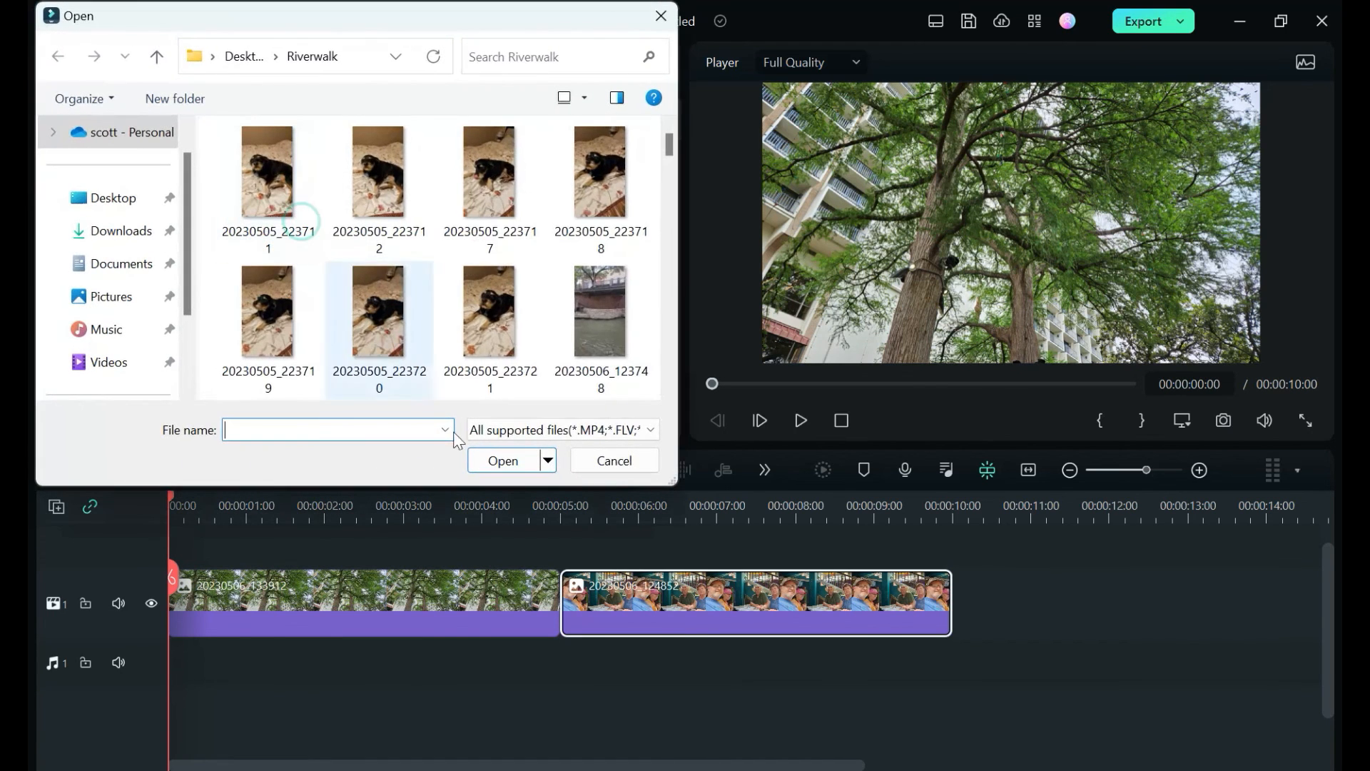
{"action": "left_click", "coordinate": [661, 16]}
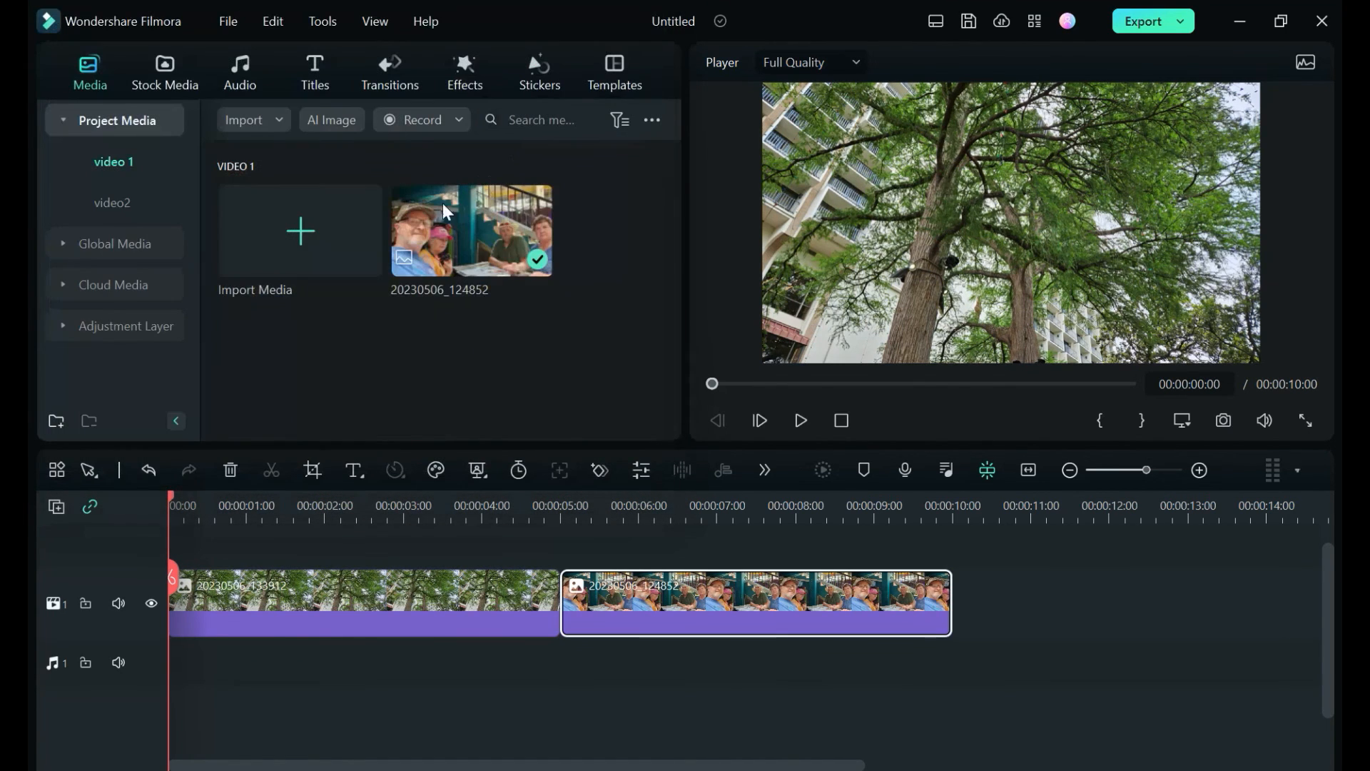
{"action": "left_click", "coordinate": [112, 206]}
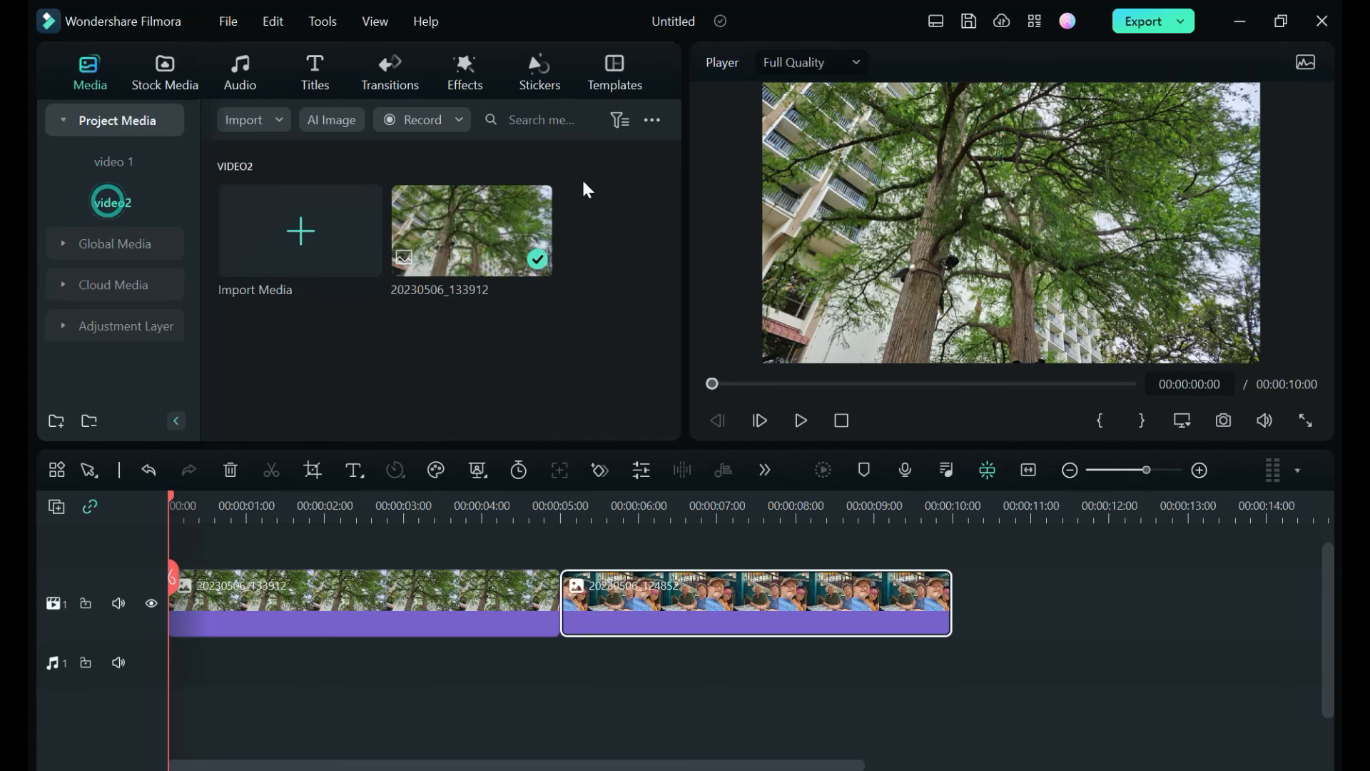